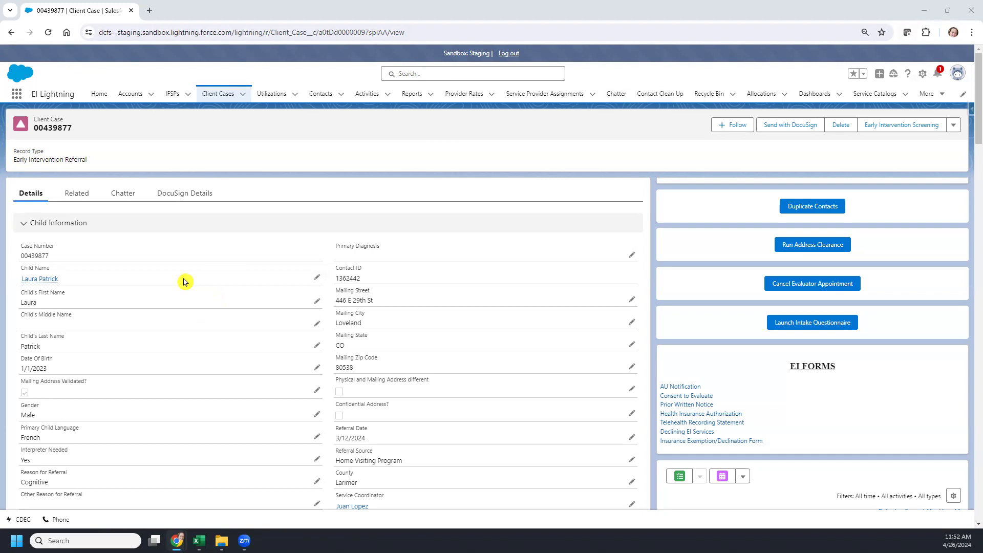
Step: Keep English as the case's DocuSign Envelope Language and save the record
scroll(184, 281, down, 10)
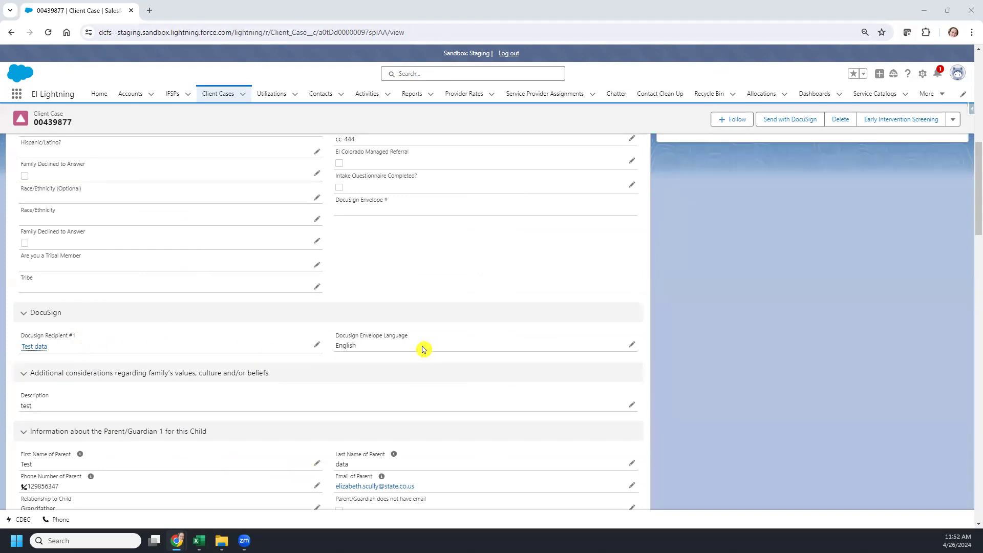
click(632, 344)
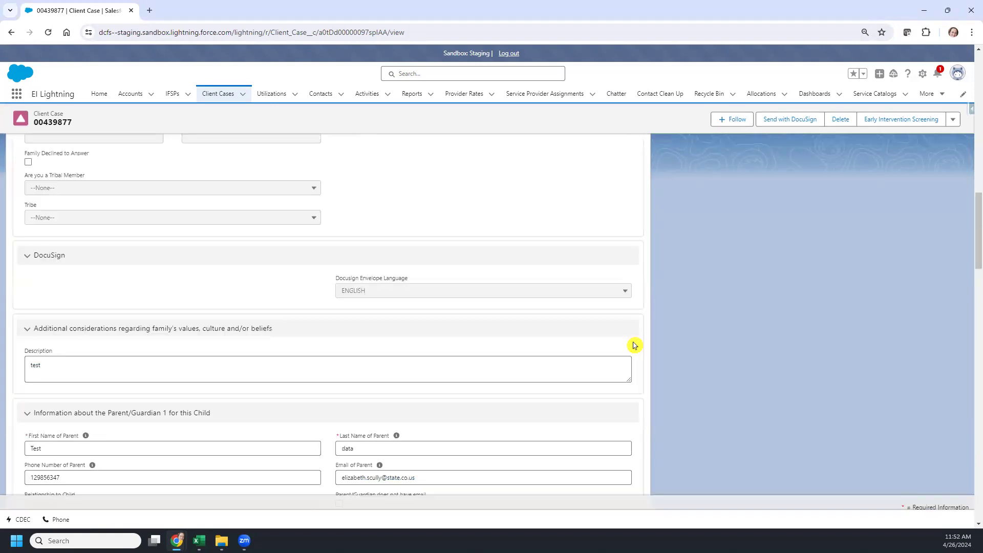
click(629, 294)
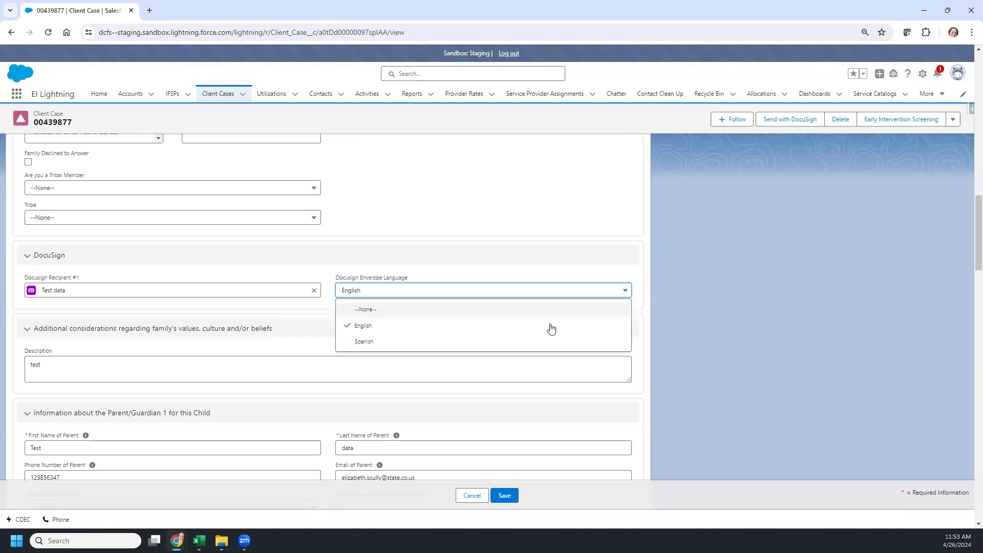
click(509, 499)
click(509, 498)
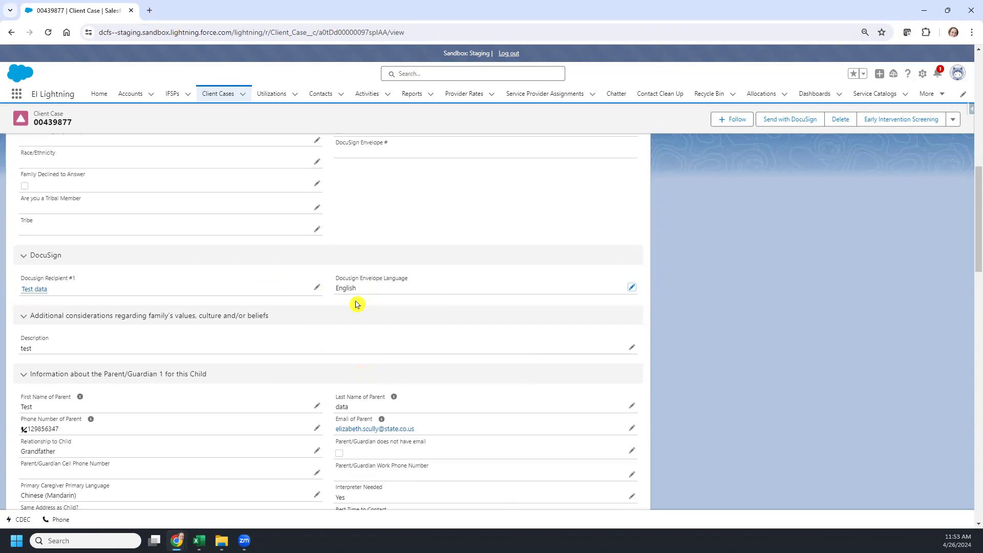
scroll(357, 304, up, 15)
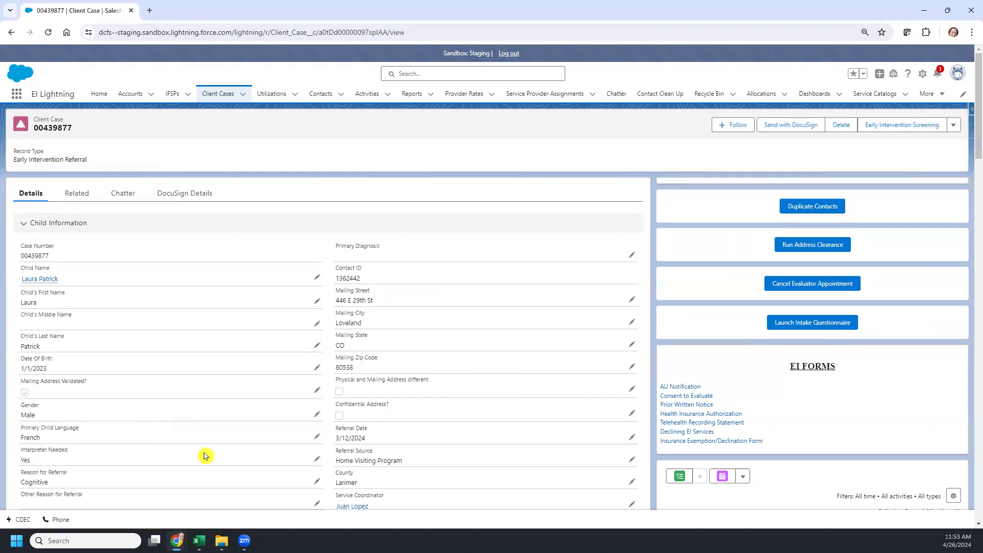
Step: Send the Authorization to Release Information - ENGLISH form from the case with DocuSign
click(790, 128)
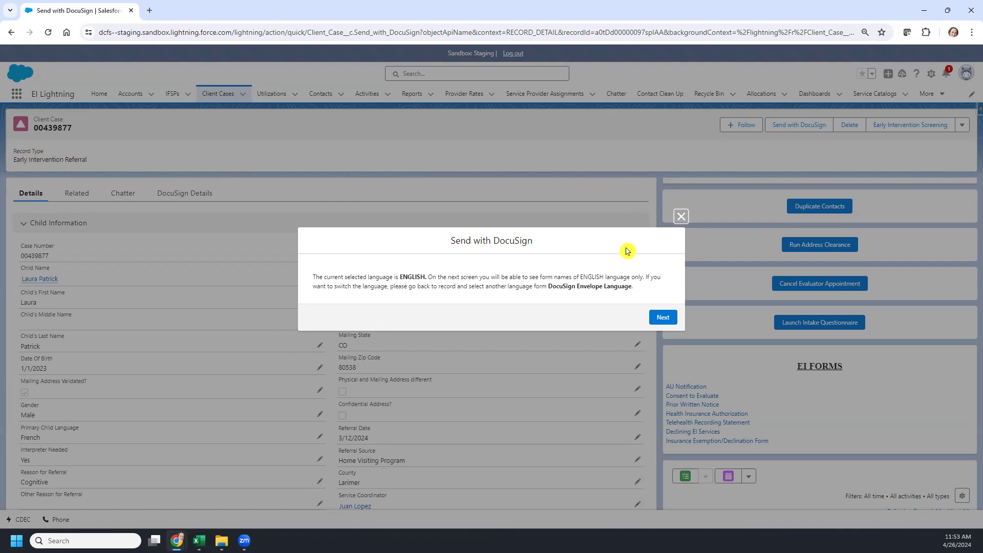
click(674, 217)
click(659, 318)
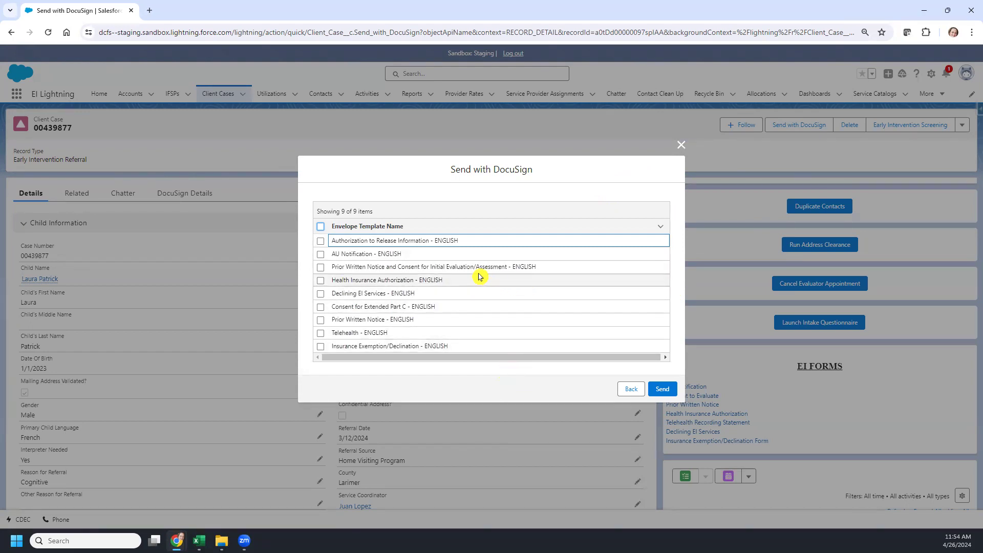
click(322, 242)
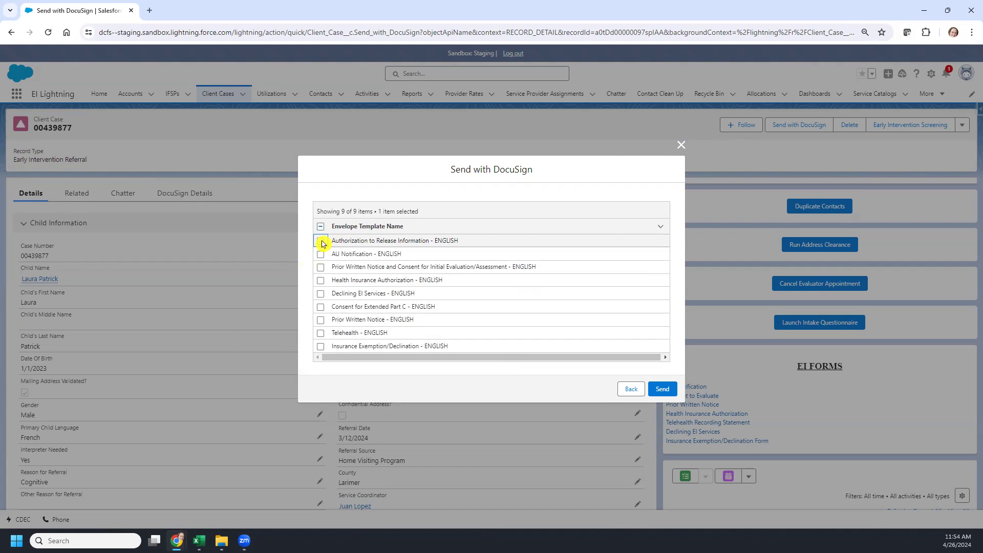
click(661, 390)
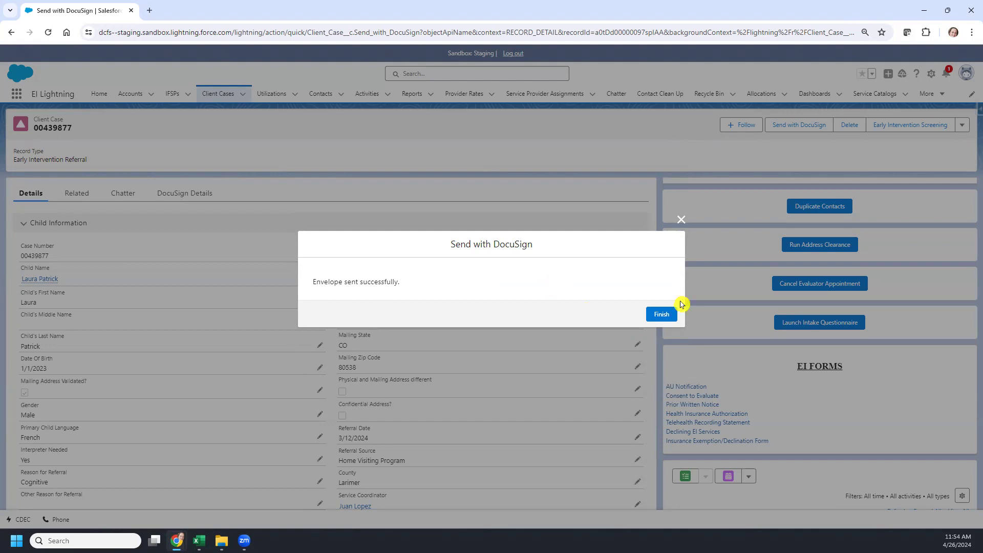
click(669, 315)
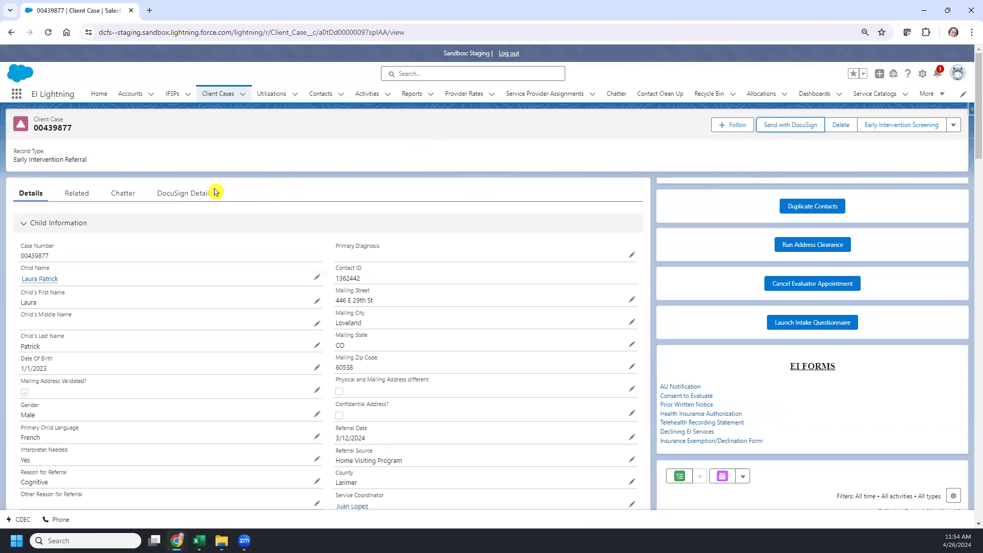
Step: Reload the case and expand the new Sent for Signature envelope under DocuSign Details
click(183, 196)
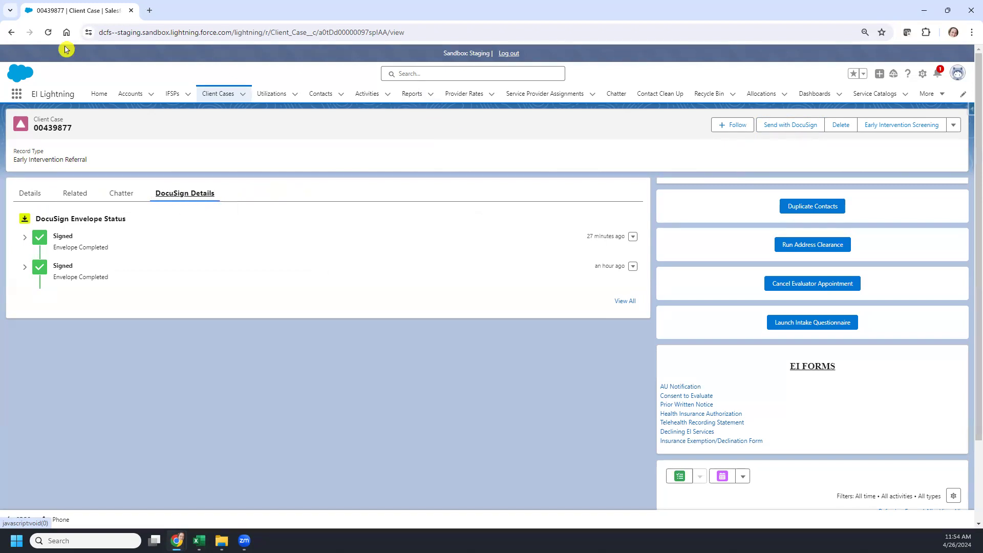
click(49, 34)
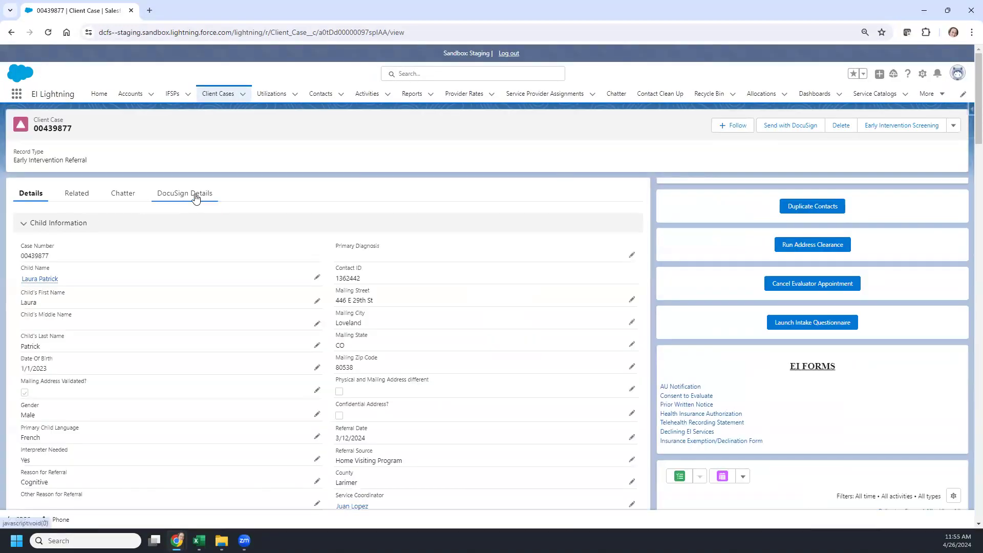
click(195, 198)
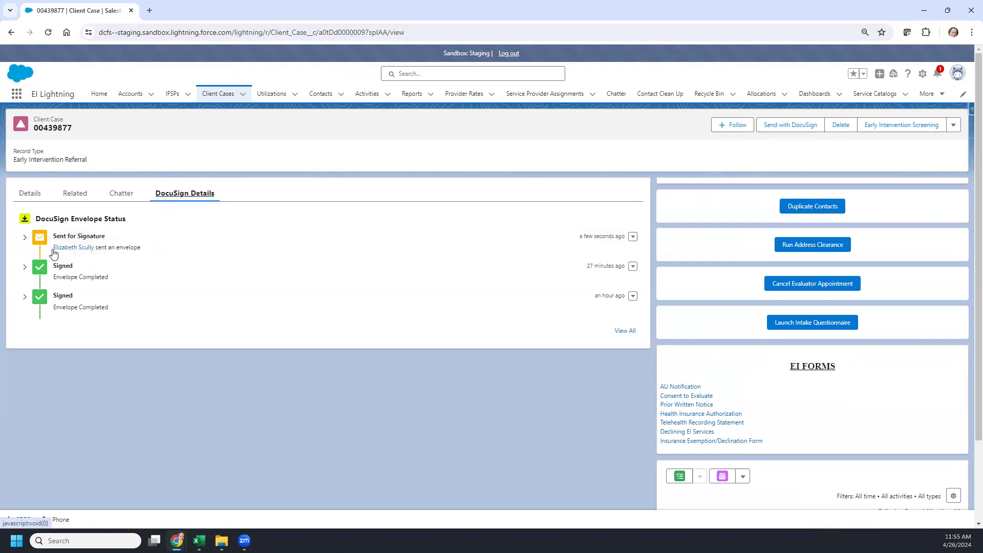
click(24, 238)
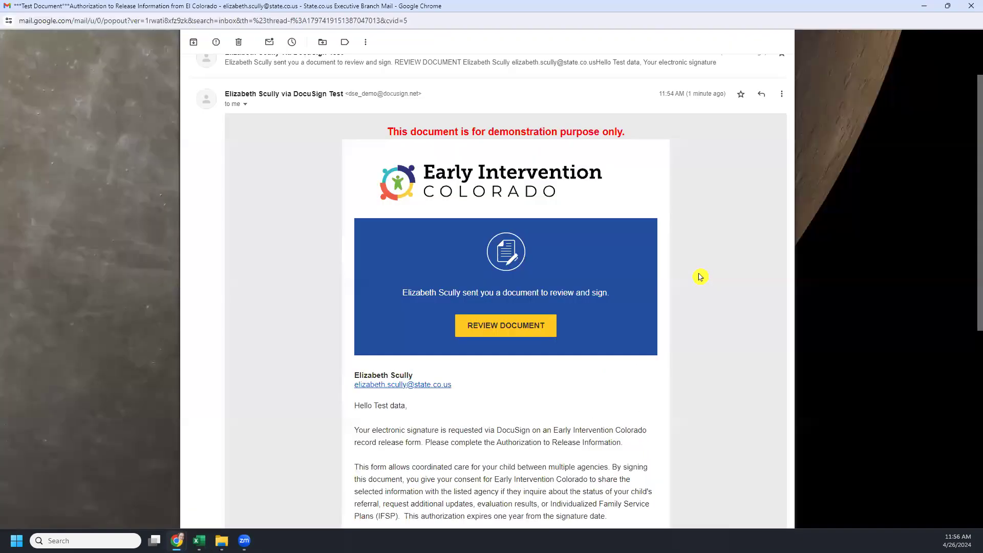
Step: Expand the trimmed DocuSign email and open the Authorization to Release Information document for review
scroll(700, 276, down, 1)
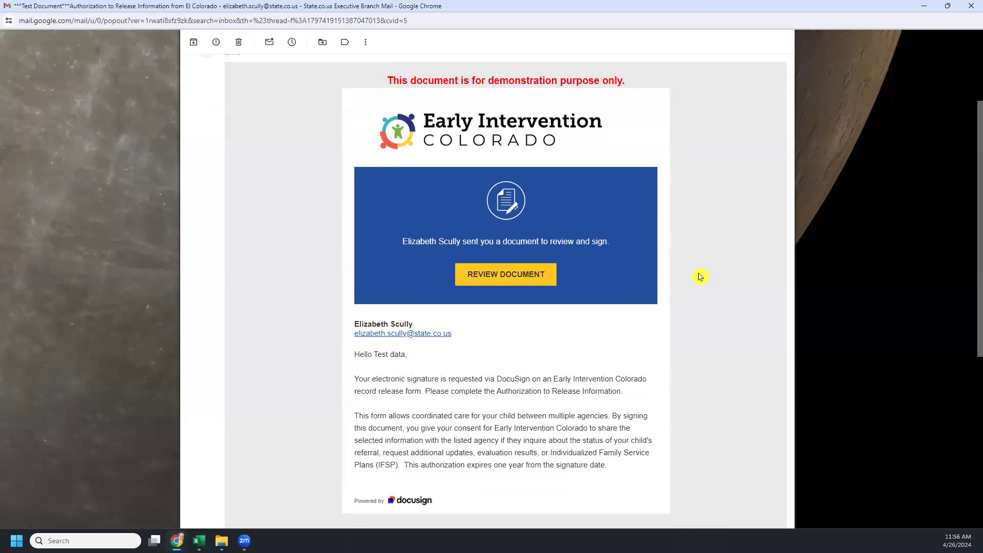
scroll(692, 281, down, 1)
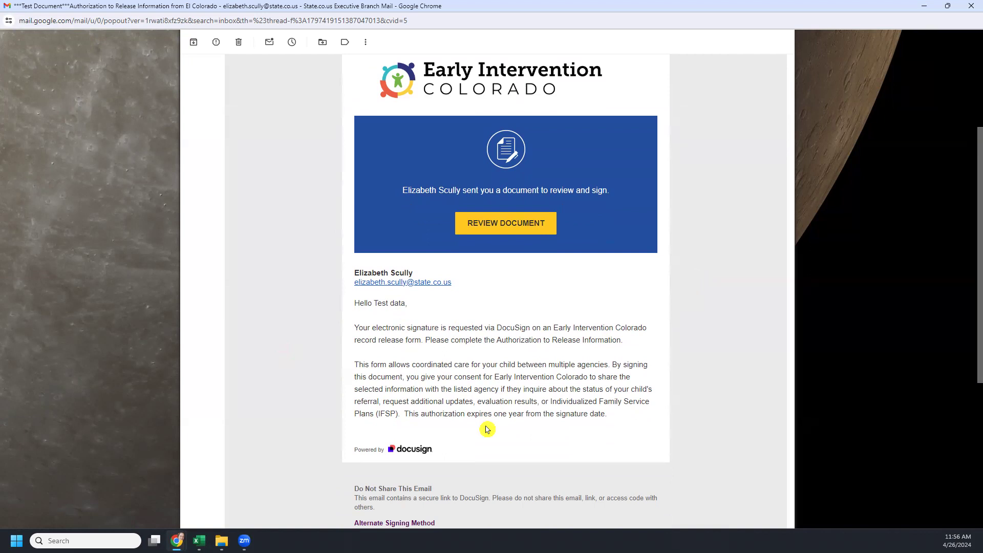
scroll(487, 429, down, 3)
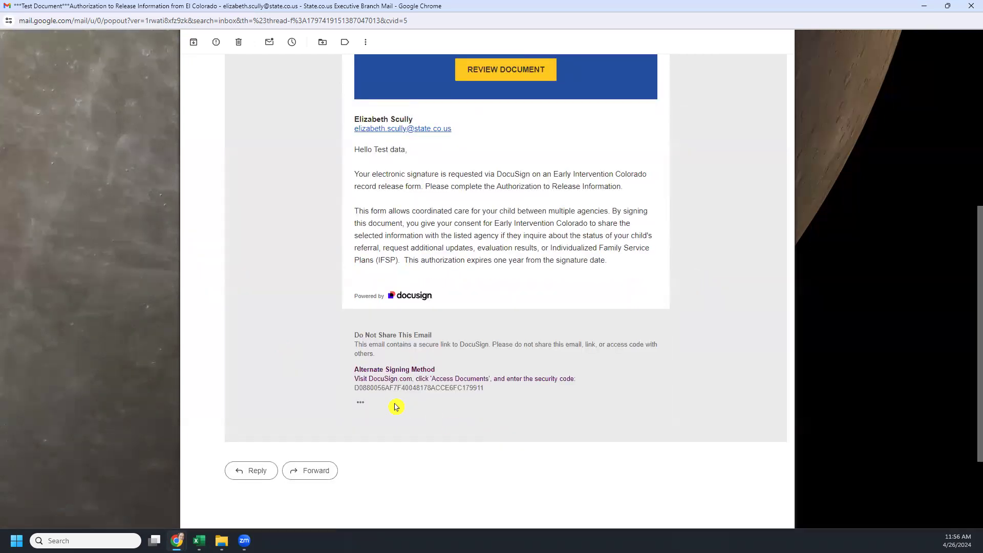
click(360, 403)
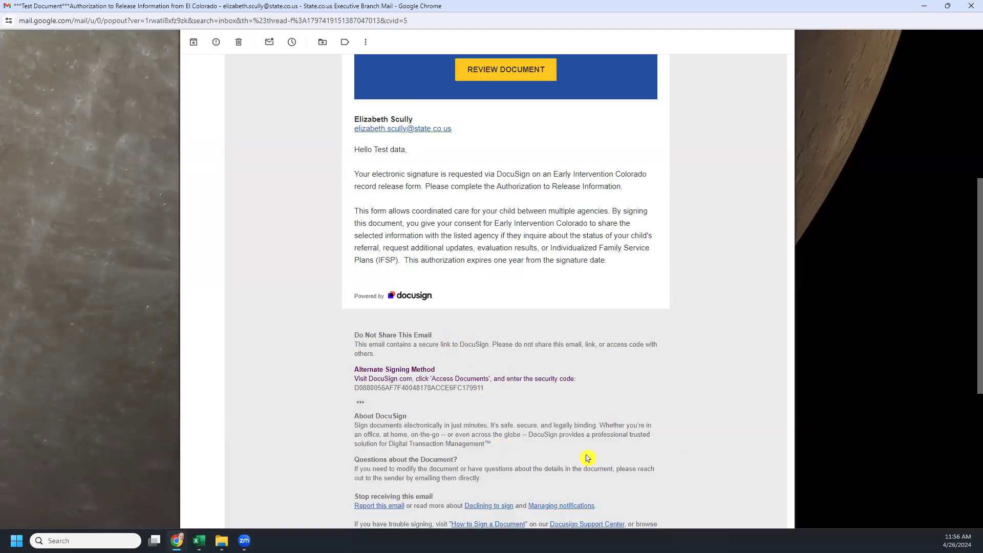
scroll(589, 456, down, 2)
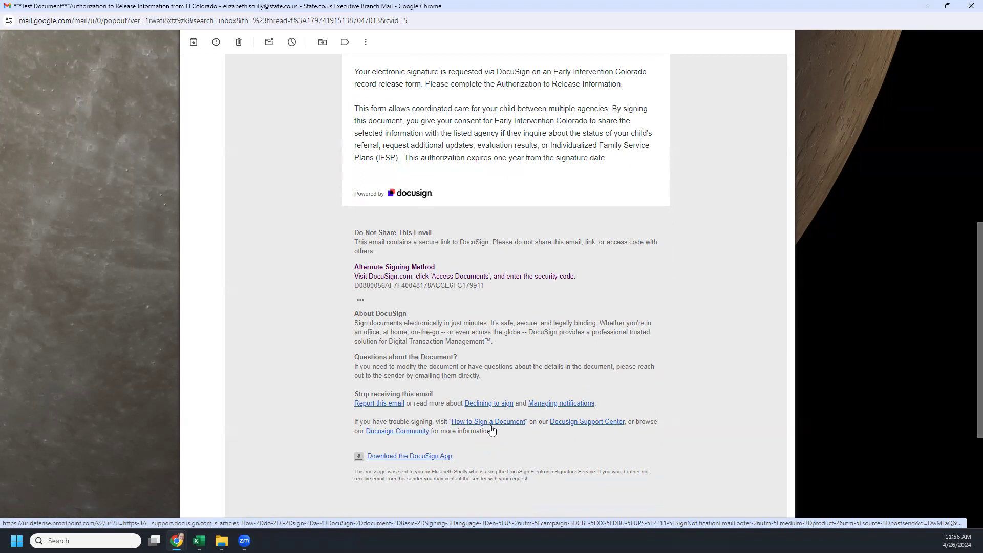
scroll(492, 427, up, 9)
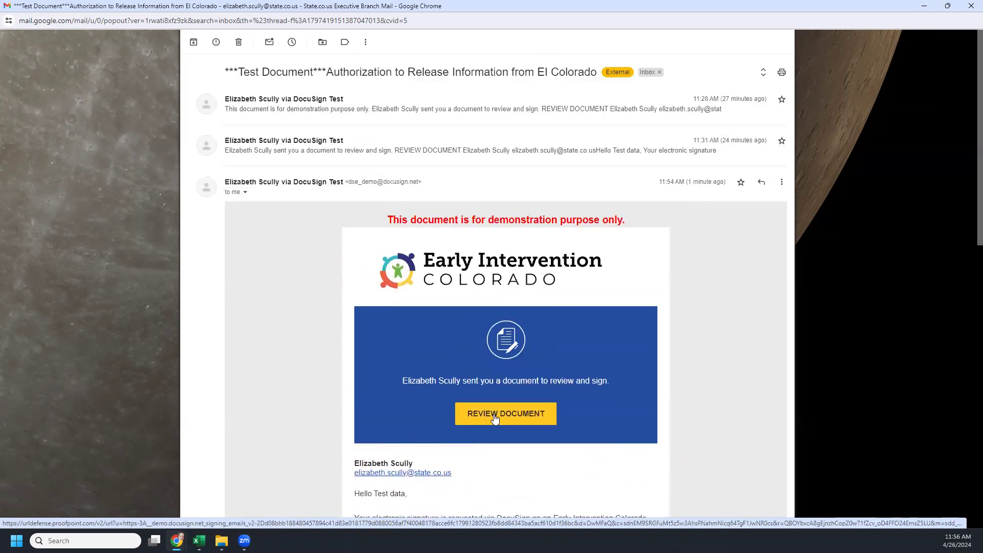
scroll(495, 418, down, 3)
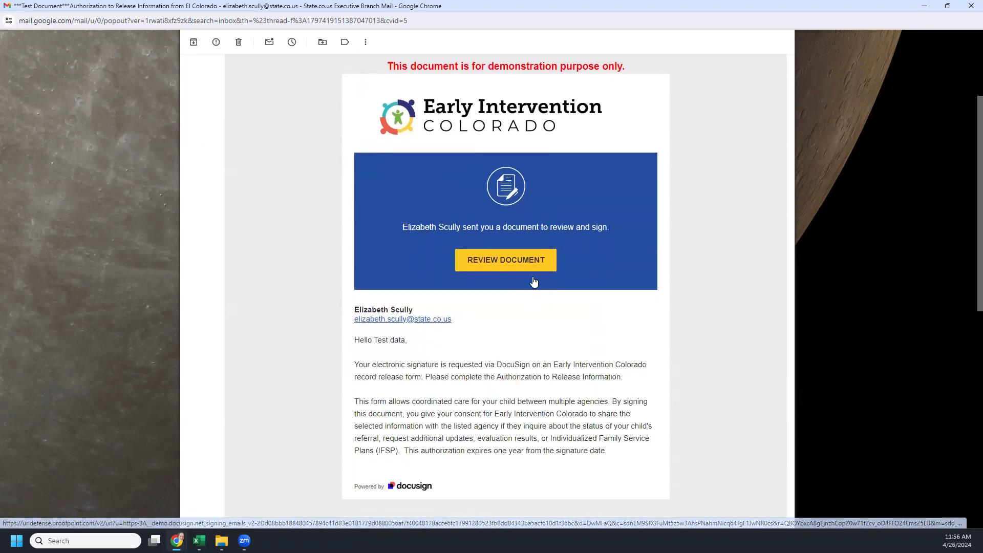
click(529, 270)
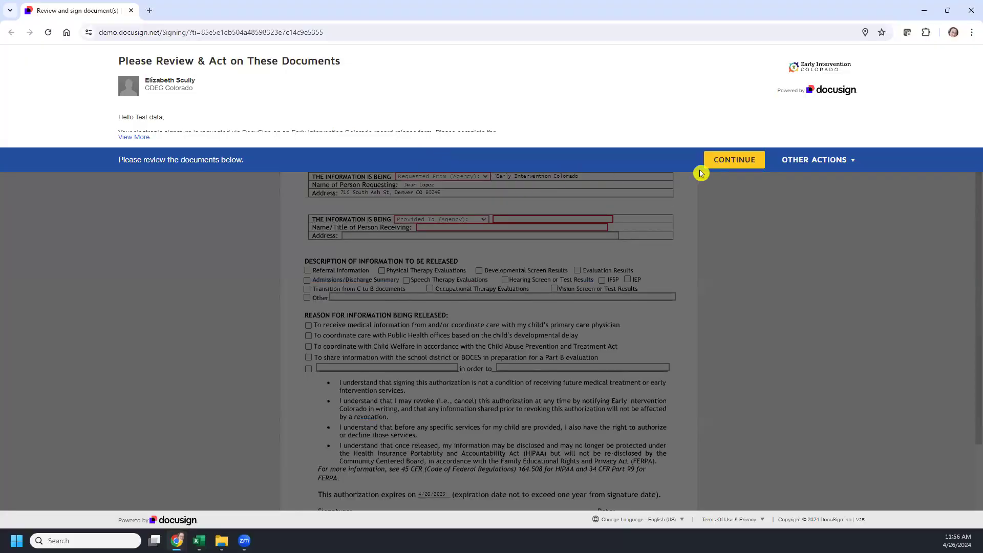
Step: Continue past the DocuSign review banner to the prefilled authorization form
click(744, 165)
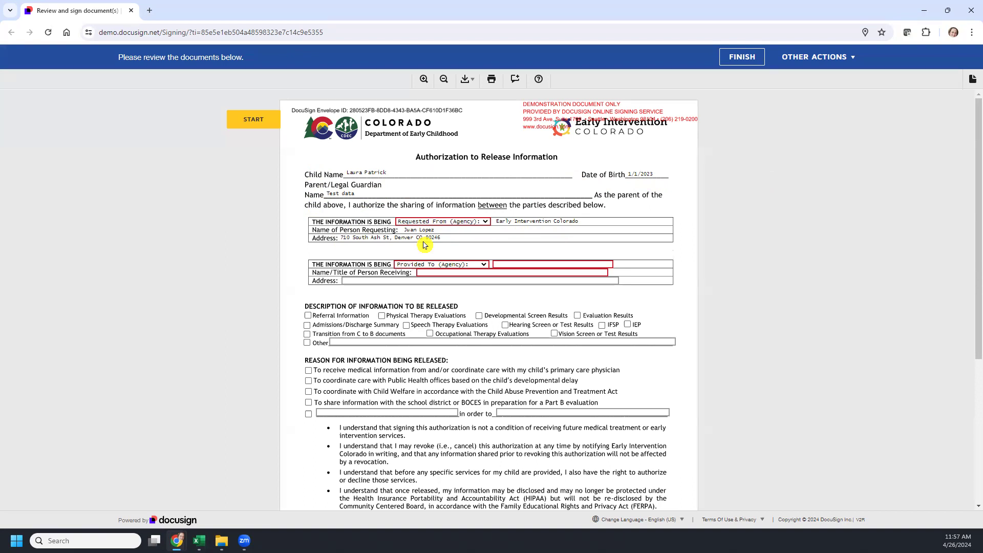
Step: Choose Requested From (Agency), then enter TEst Agency, recipient Test PCP, and the Denver street address
click(487, 223)
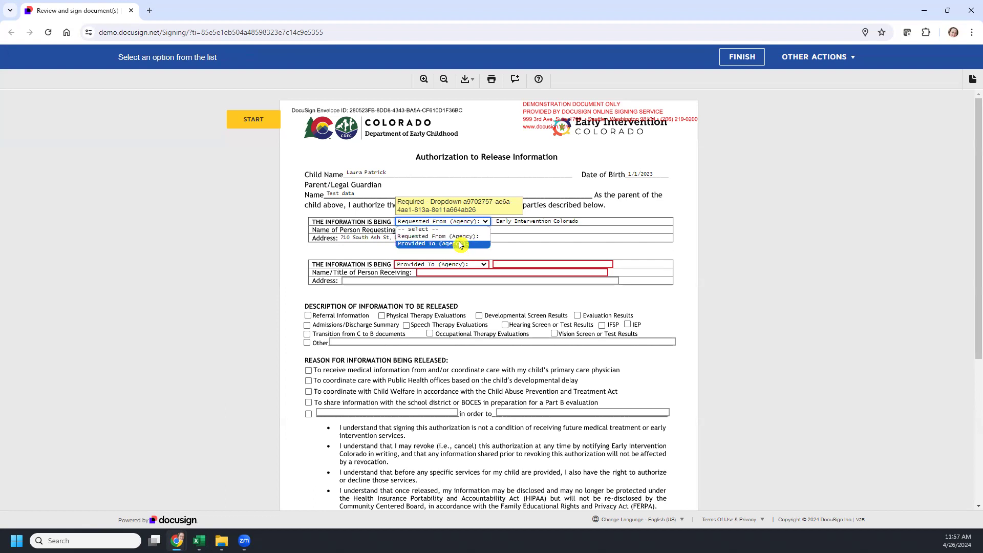
click(465, 237)
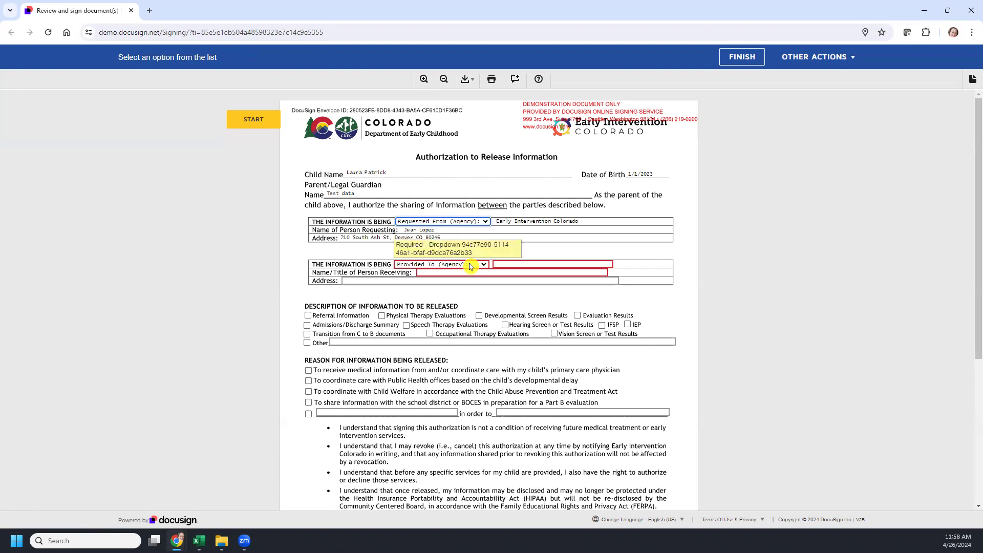
click(545, 264)
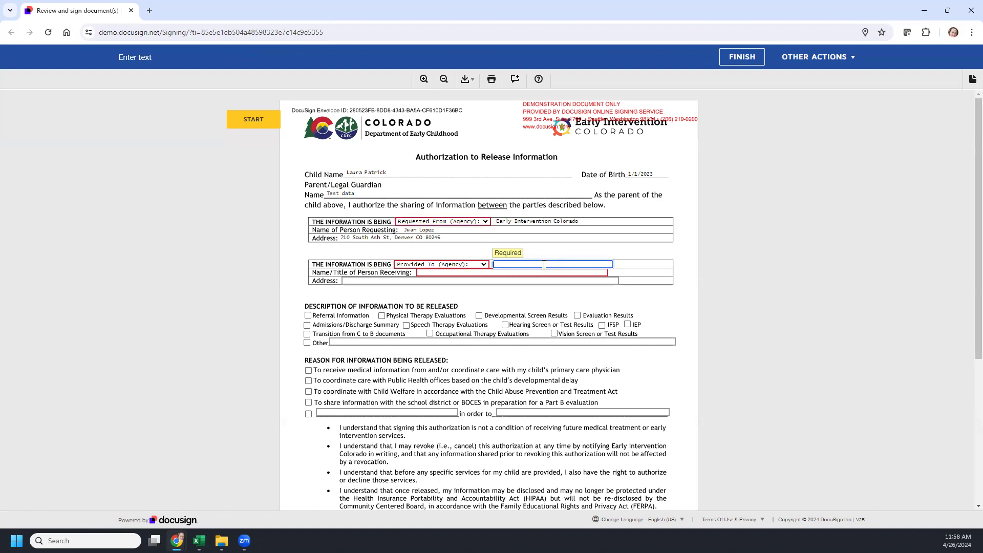
text(TEst Agency)
key(Tab)
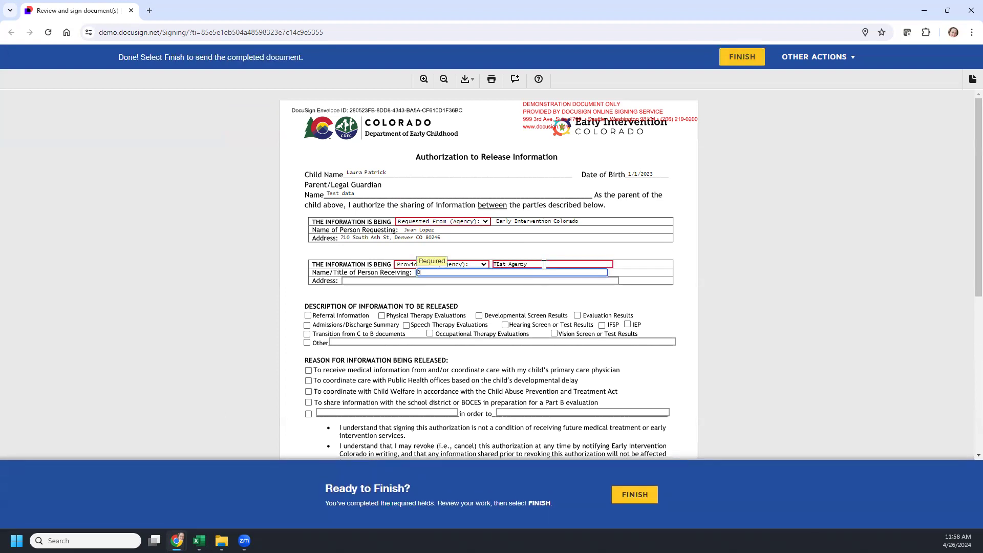
text(Te)
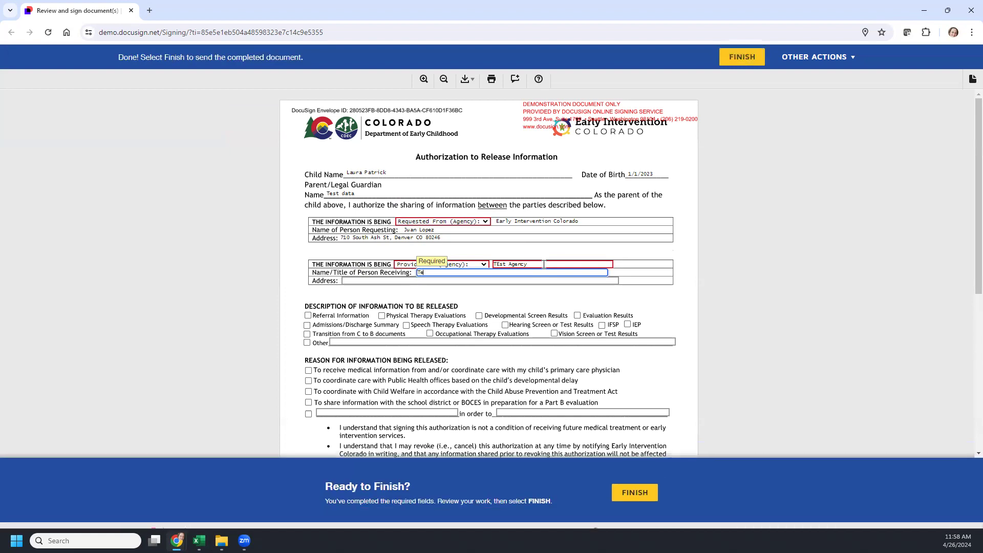
text(st PCP)
key(Tab)
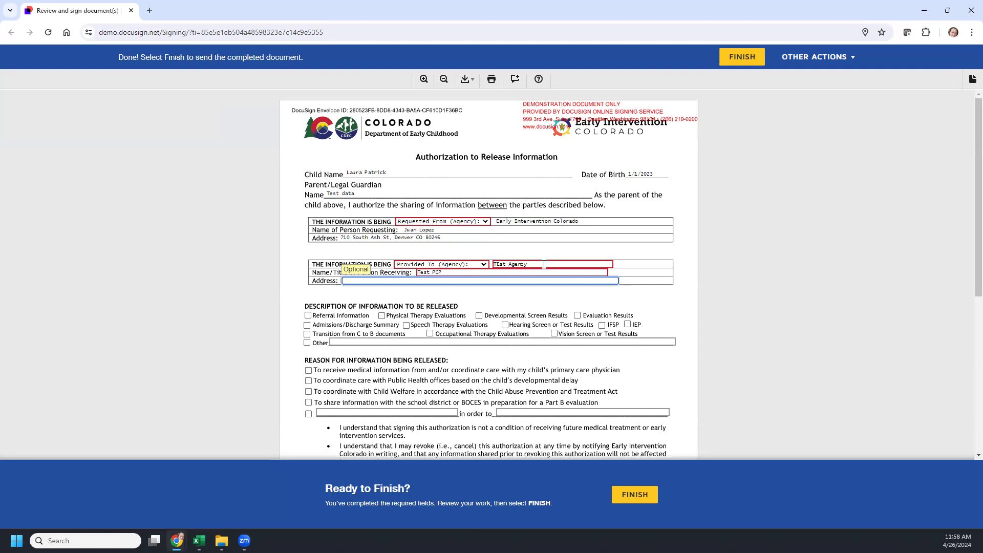
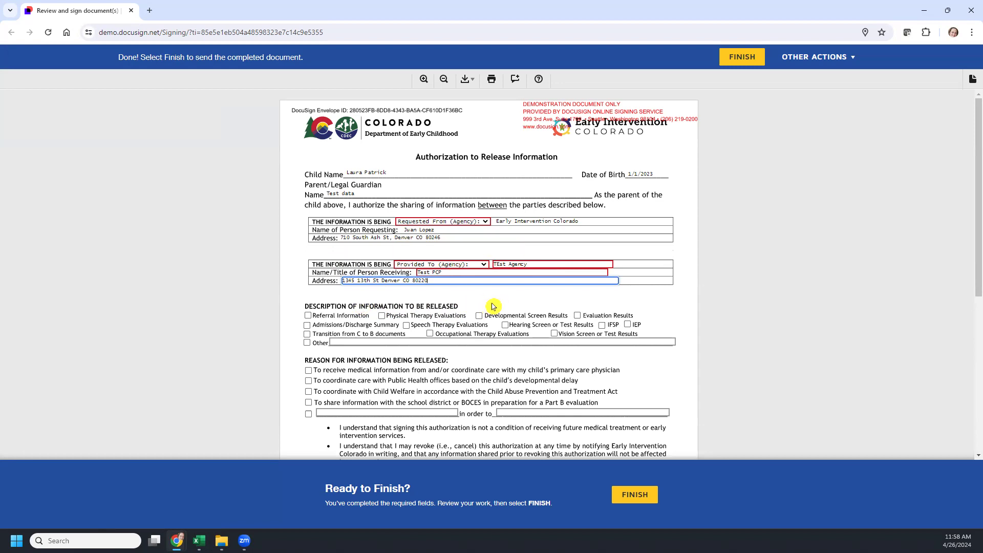
Step: Check Referral Information, Evaluation Results and IFSP, with primary care physician coordination as the reason
click(308, 316)
click(577, 316)
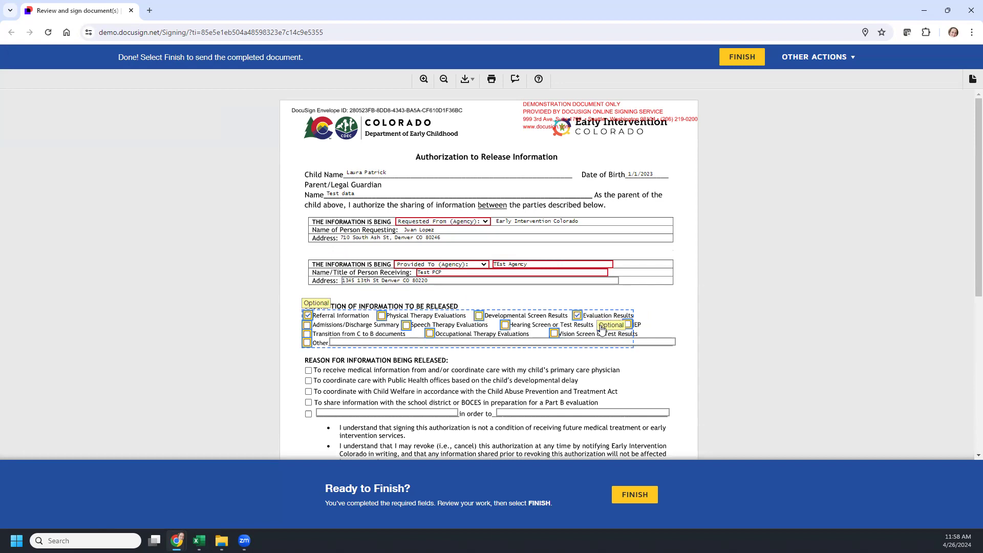
click(602, 326)
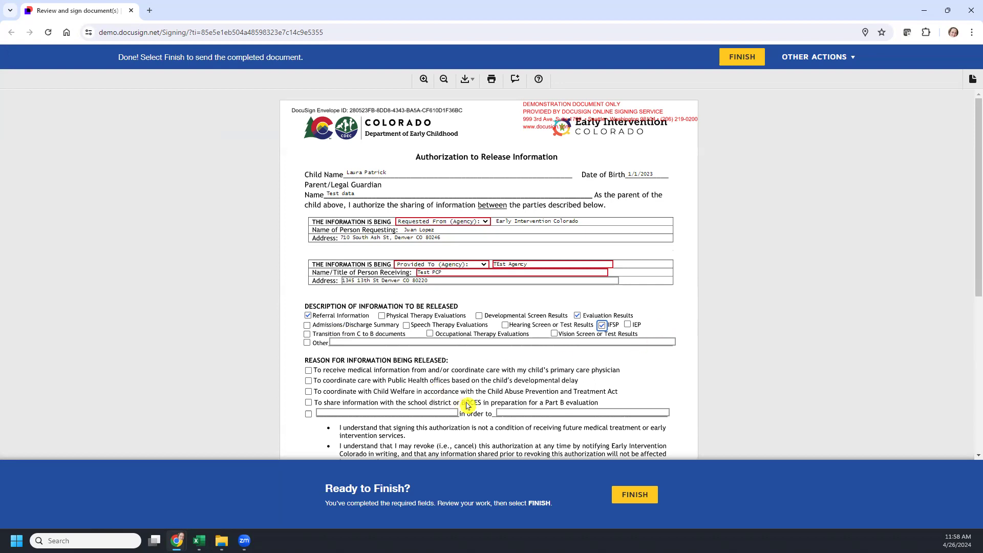
click(308, 372)
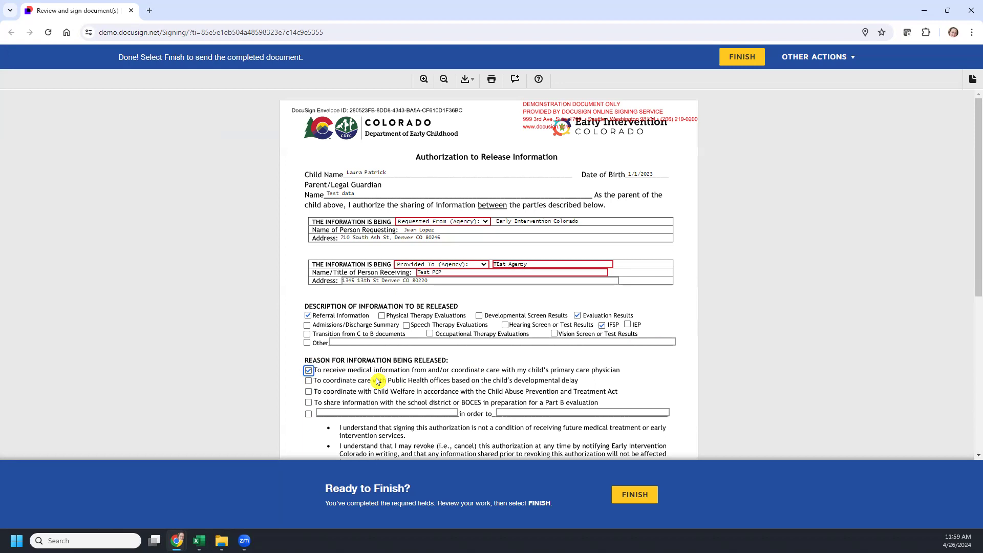
Step: Scroll down to the 4/26/2025 expiration date and the signature lines
scroll(384, 374, down, 3)
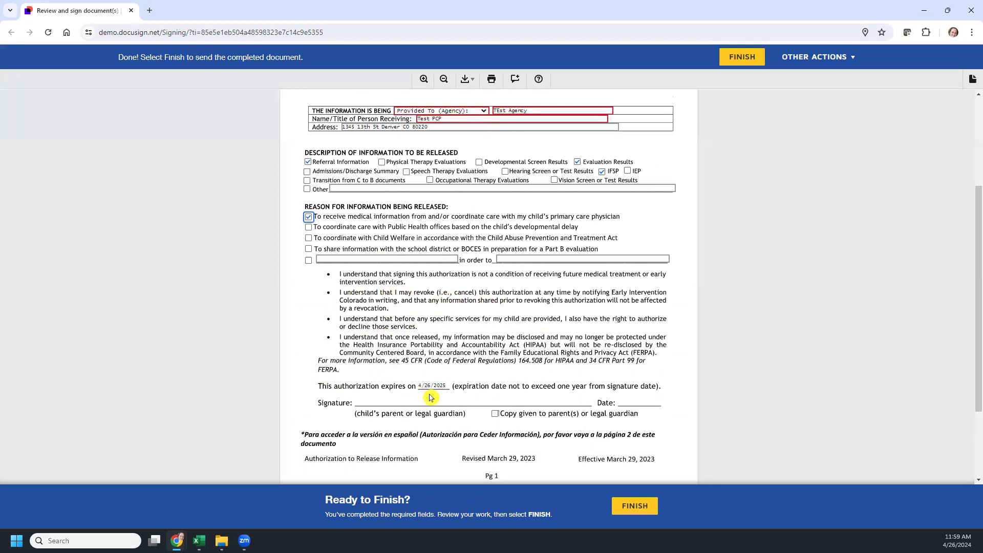
Step: Finish the form, decline the DocuSign login, and close the signing window and Gmail popout
click(639, 512)
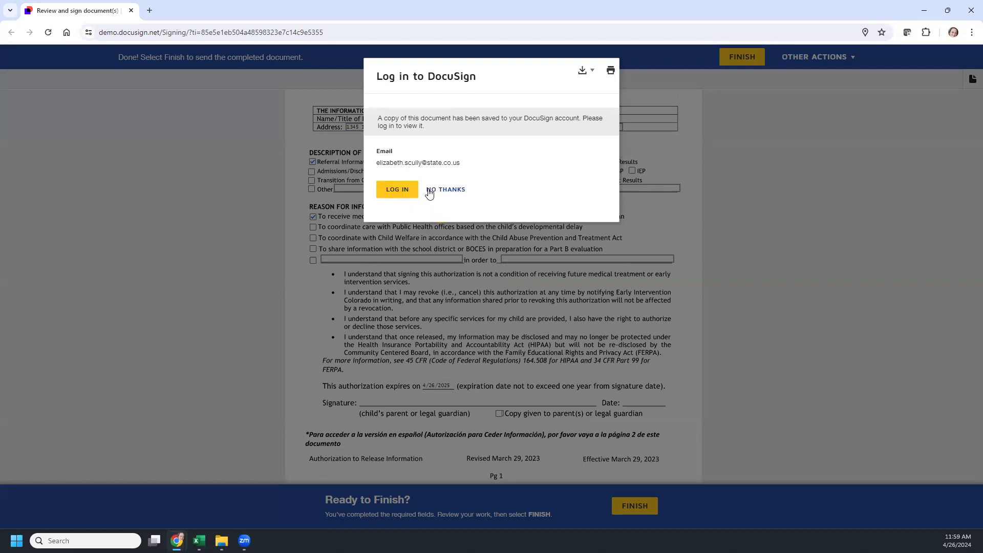
click(438, 191)
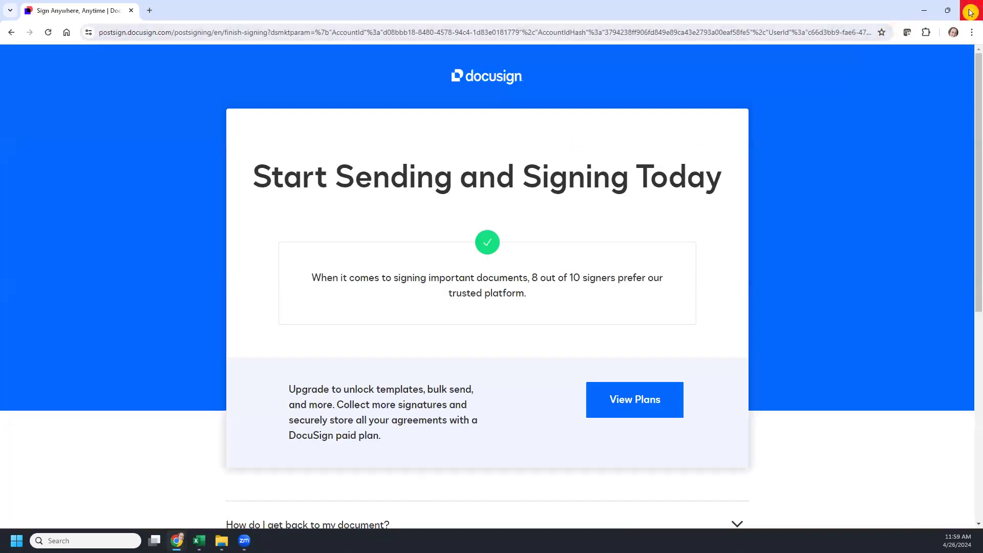
click(971, 10)
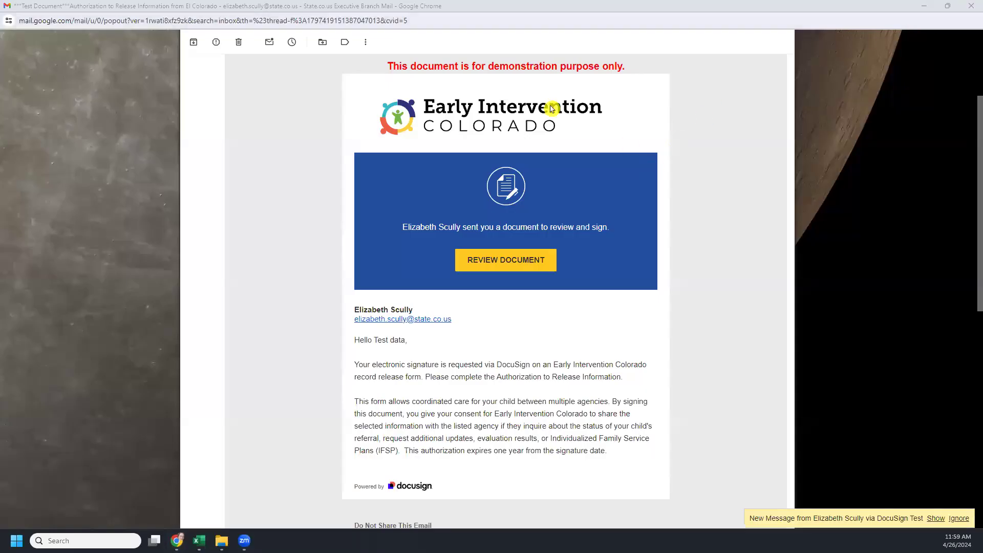
click(925, 8)
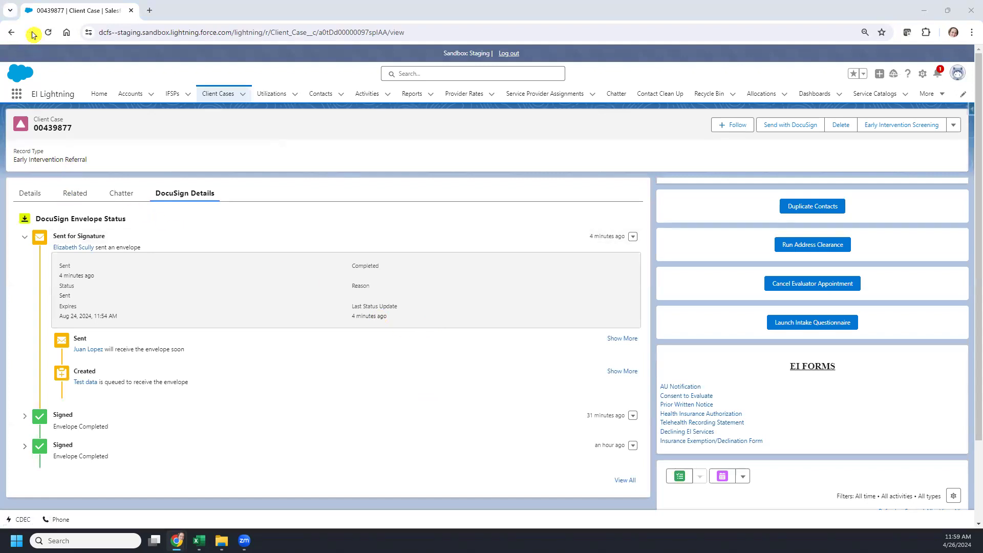
Step: Reload the case, verify the latest envelope shows Completed, and bring up the Related lists
click(49, 33)
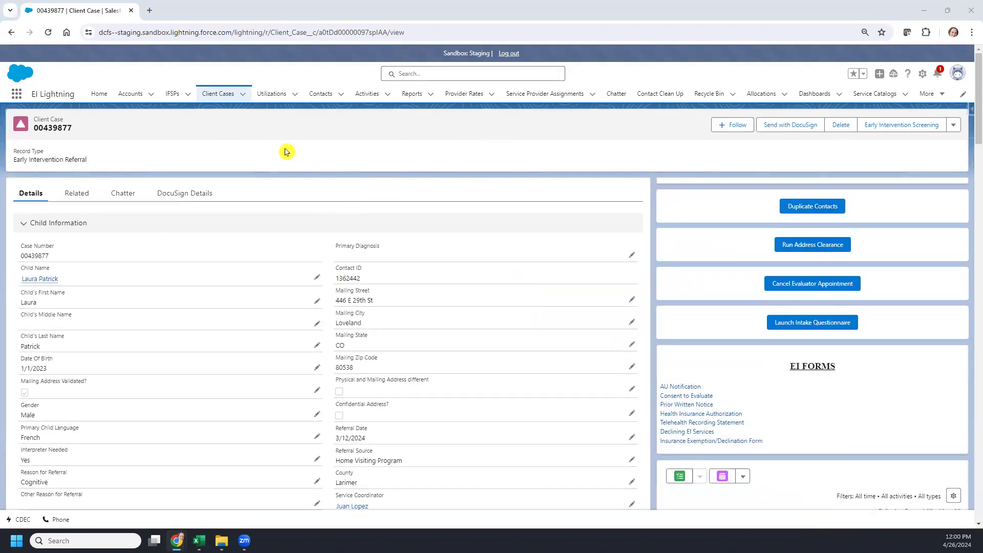
click(186, 199)
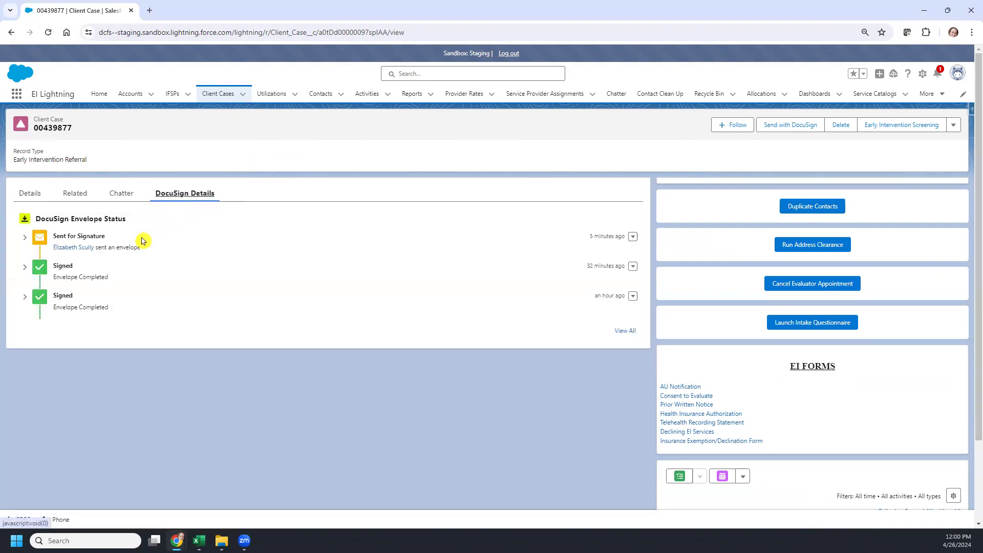
click(25, 237)
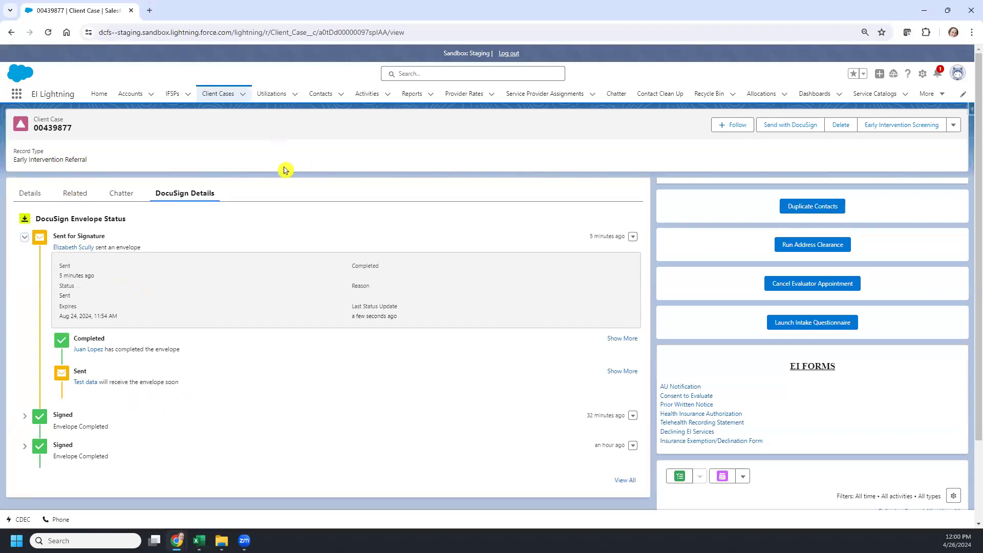
click(76, 193)
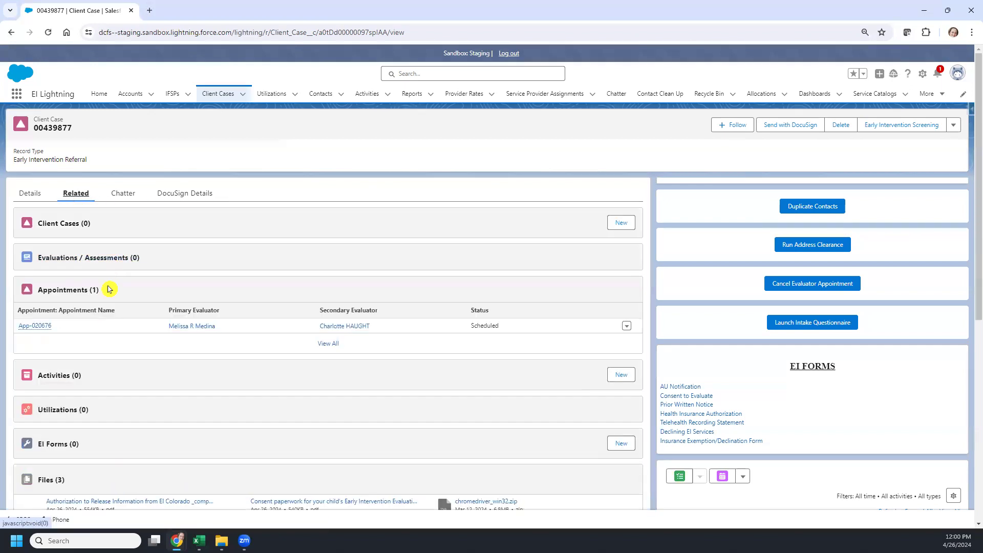
Step: Scroll the case's Related tab down to Files to find the signed Authorization to Release Information
scroll(109, 290, down, 7)
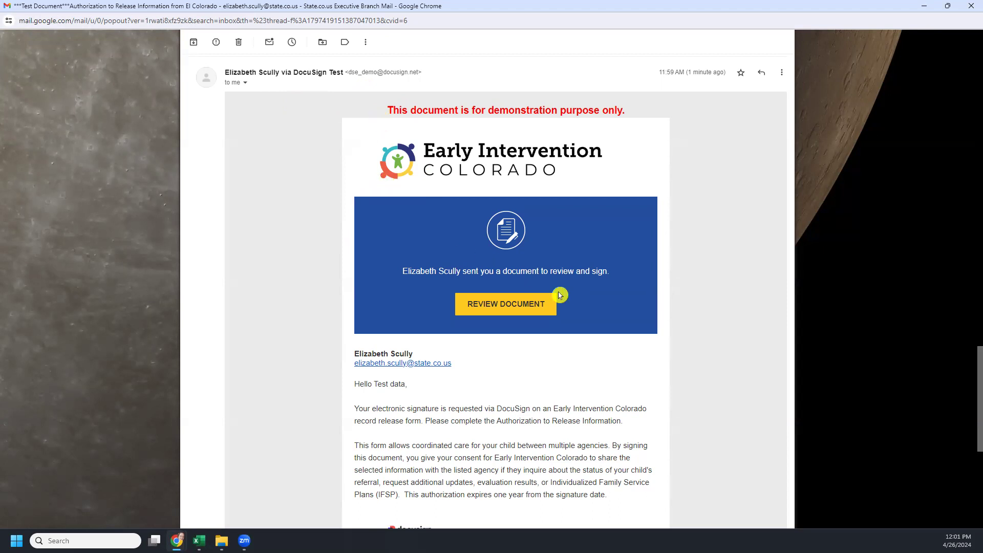
Step: Reopen the authorization documents for review from the DocuSign email's Review Document link
click(504, 306)
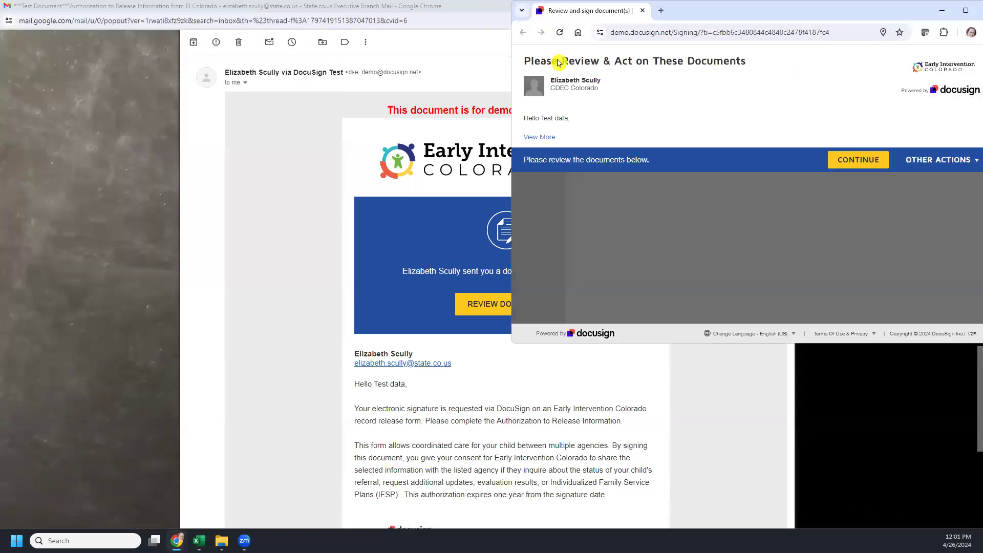
Step: Sign the Authorization to Release Information on its signature line and finish it
click(970, 14)
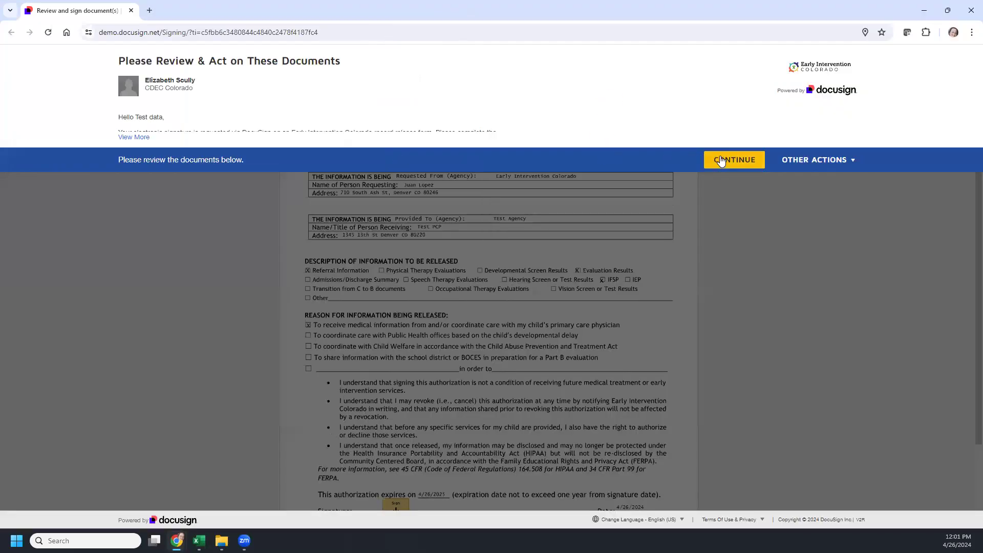
click(722, 161)
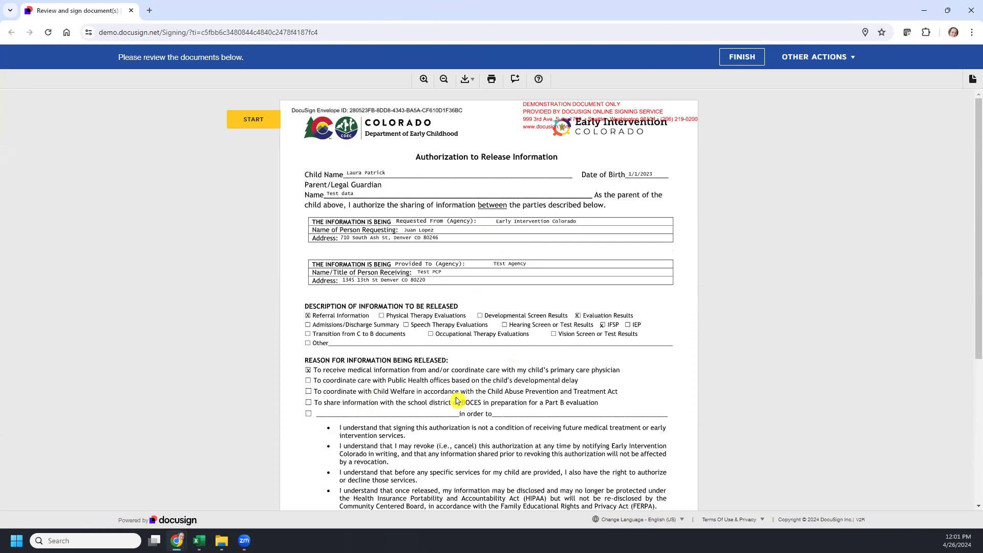
scroll(387, 352, down, 3)
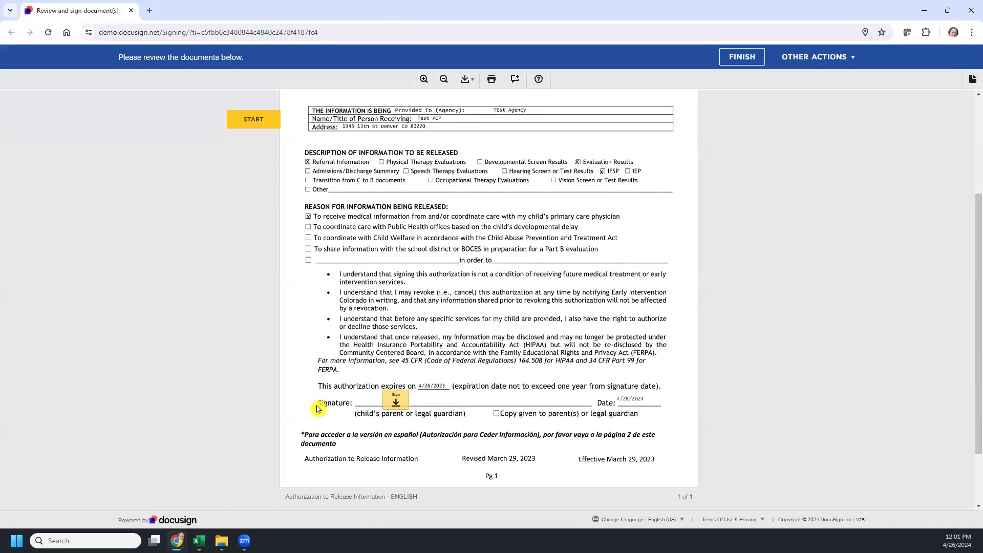
click(395, 400)
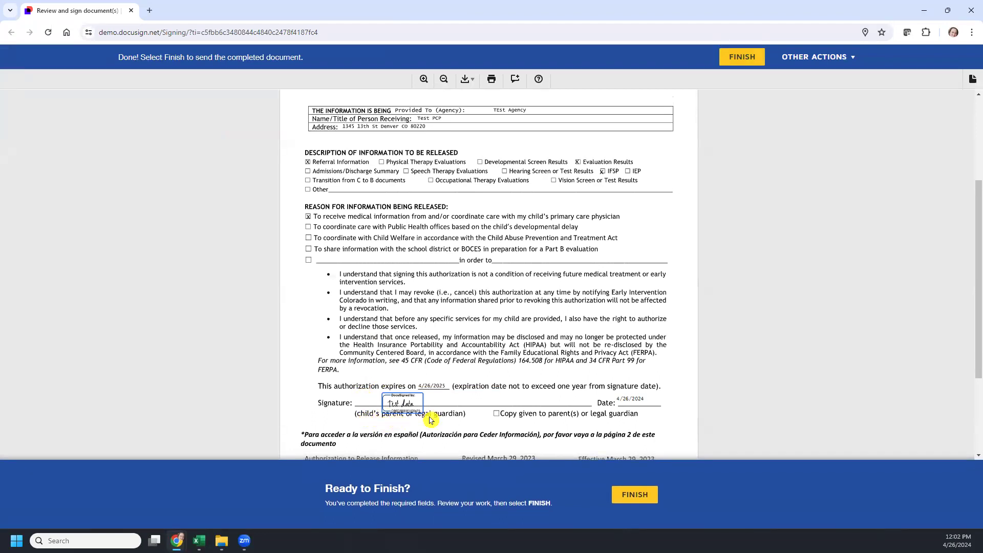
click(638, 496)
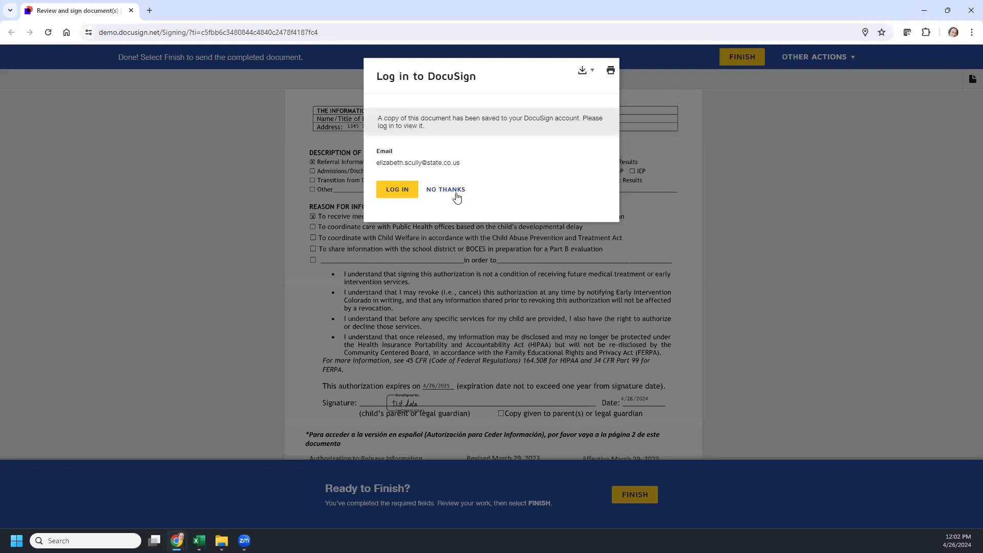
Step: Decline the DocuSign login offer and close the signing and Gmail windows
click(445, 190)
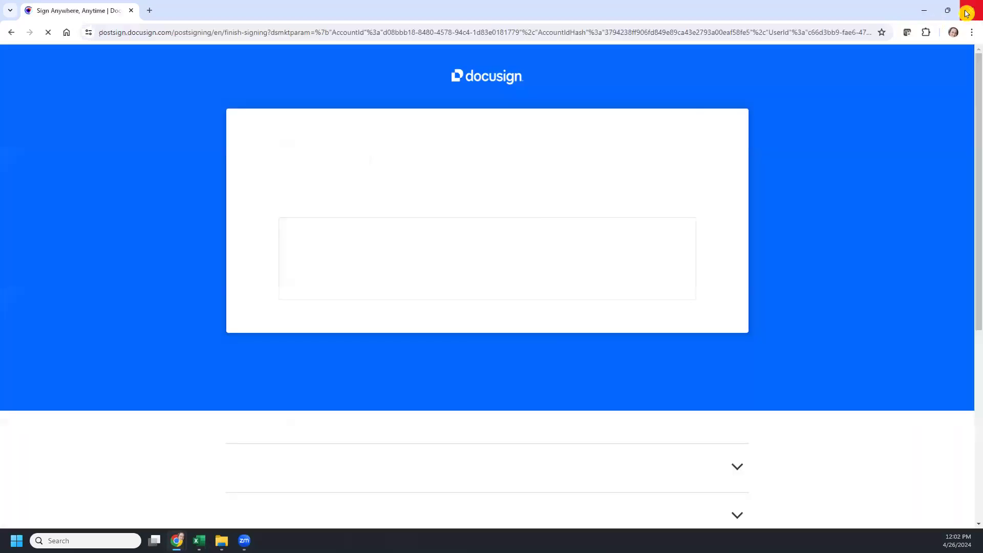
click(971, 8)
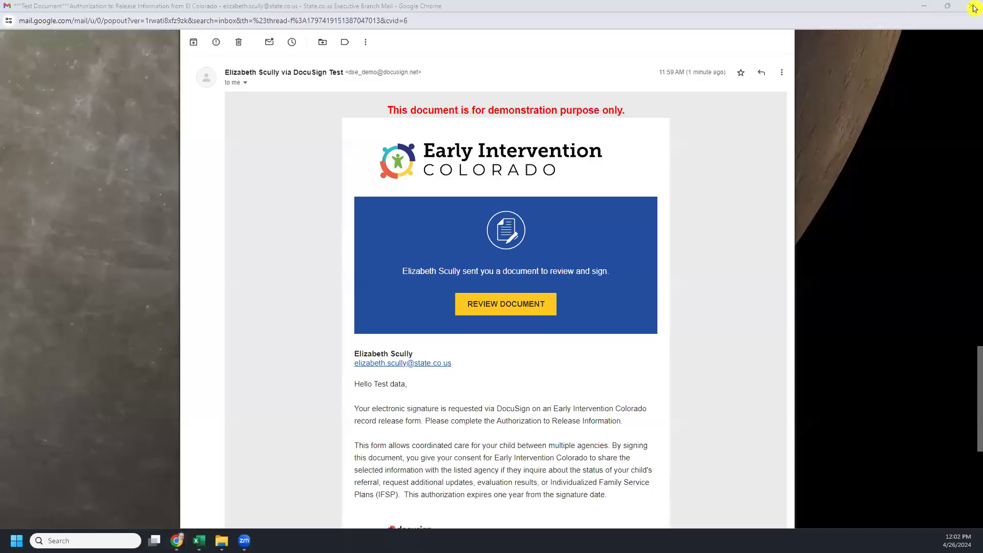
click(973, 9)
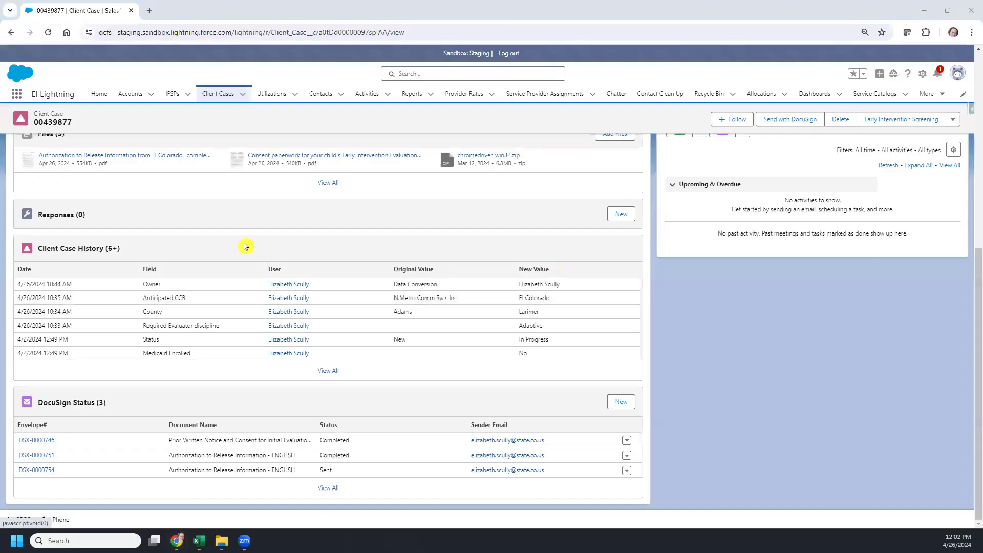
Step: Refresh the case, check DocuSign Details, and list all DocuSign Status envelopes as Completed
scroll(128, 307, up, 8)
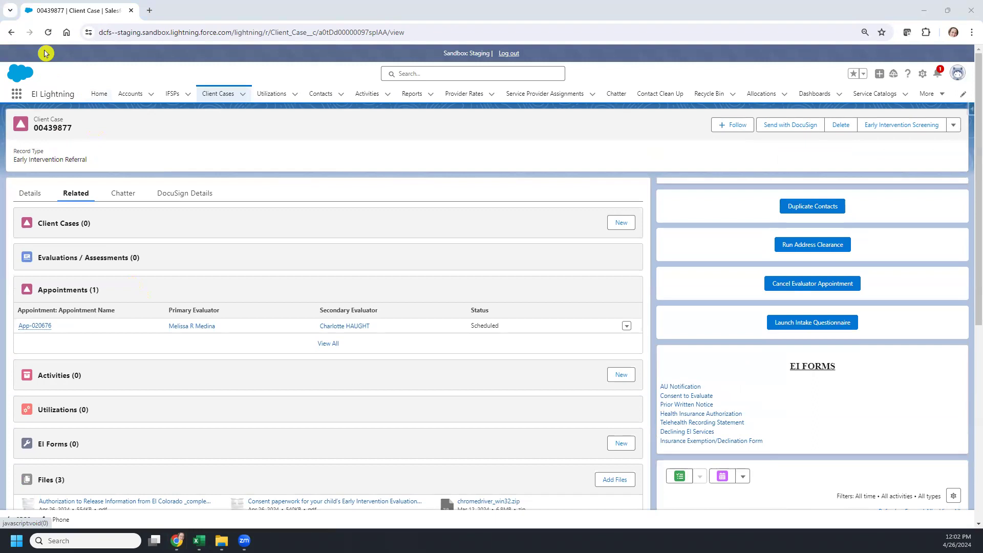
click(49, 34)
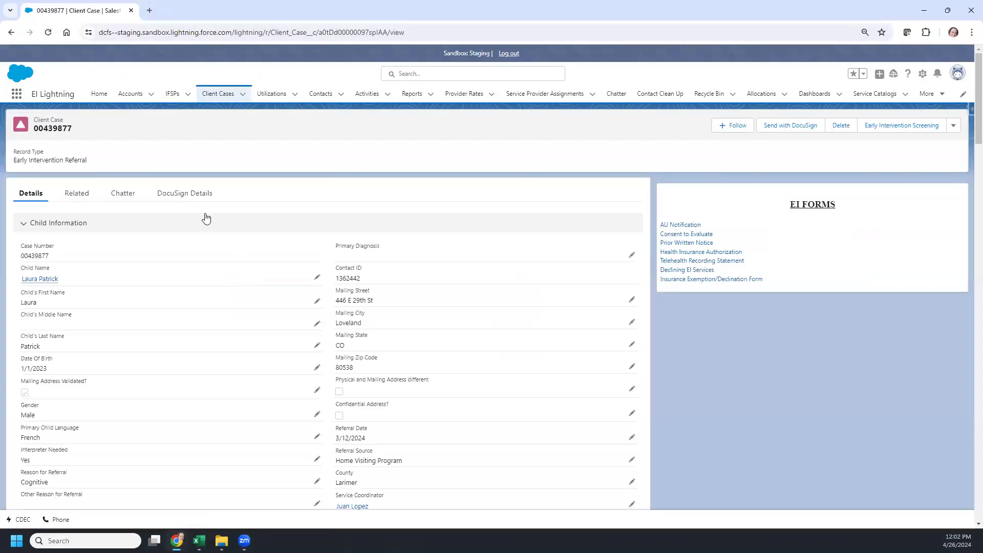
click(181, 199)
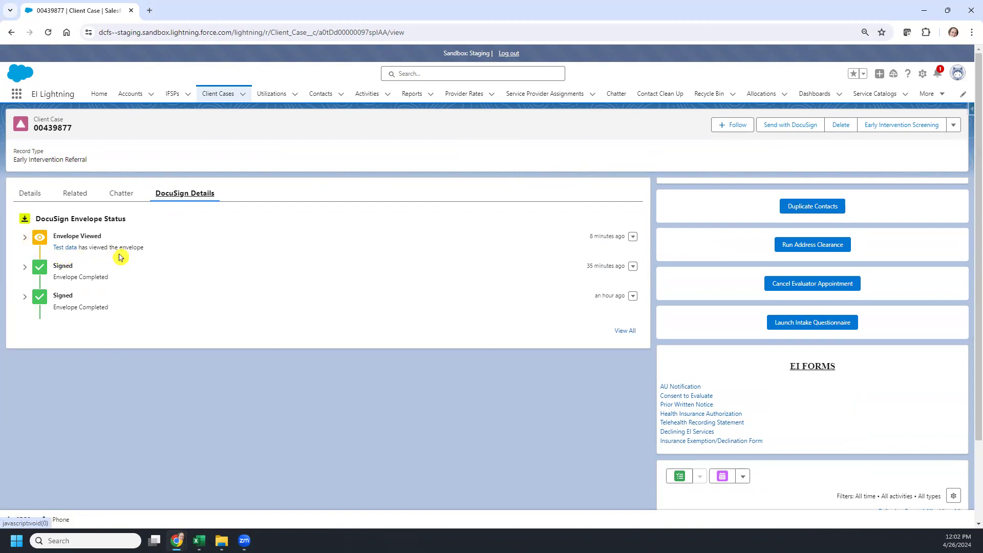
click(71, 199)
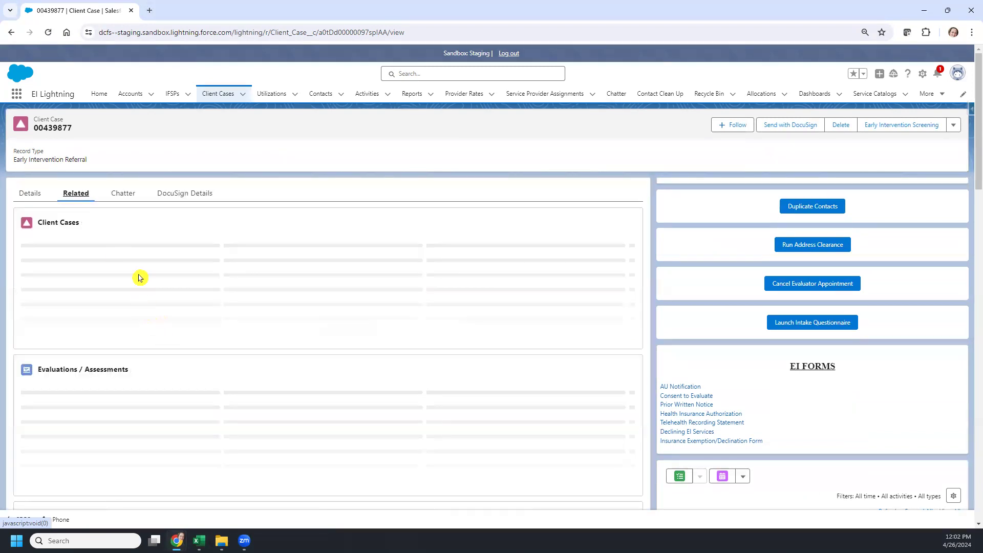
scroll(134, 322, down, 5)
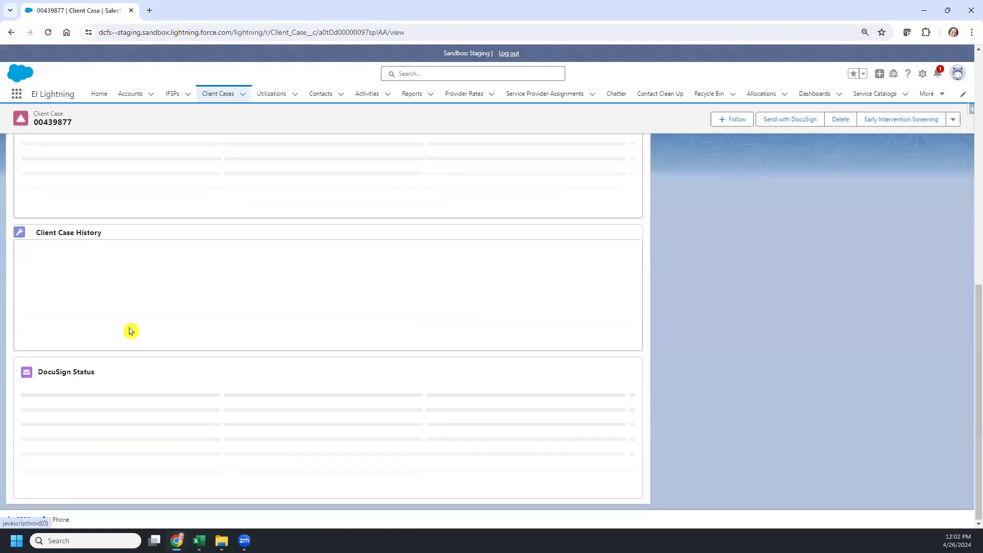
scroll(134, 335, down, 2)
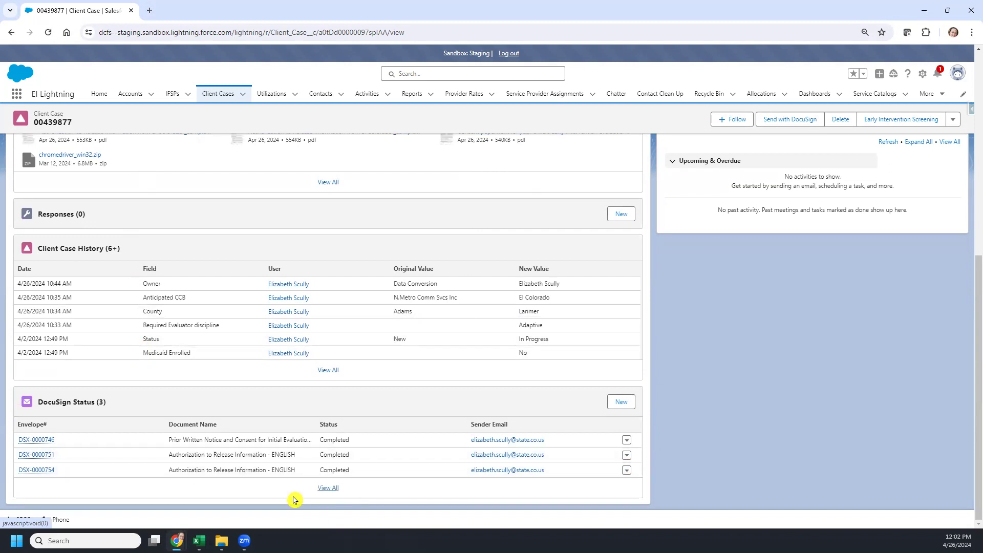
click(327, 489)
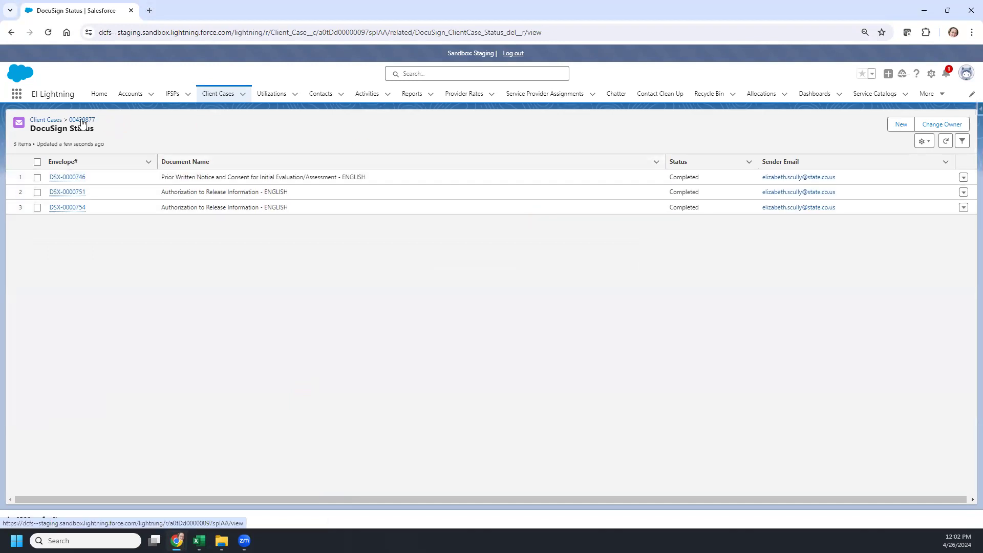
click(82, 121)
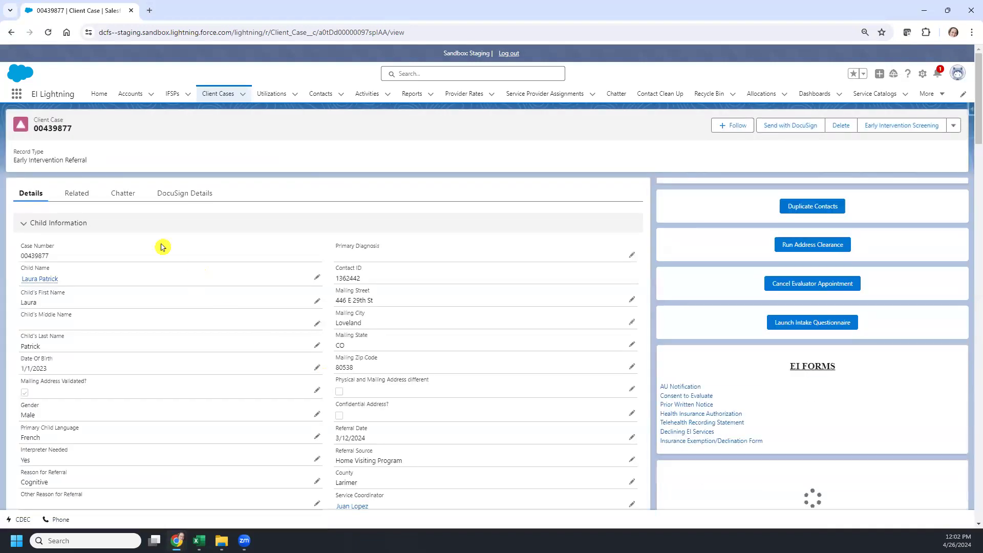
click(78, 194)
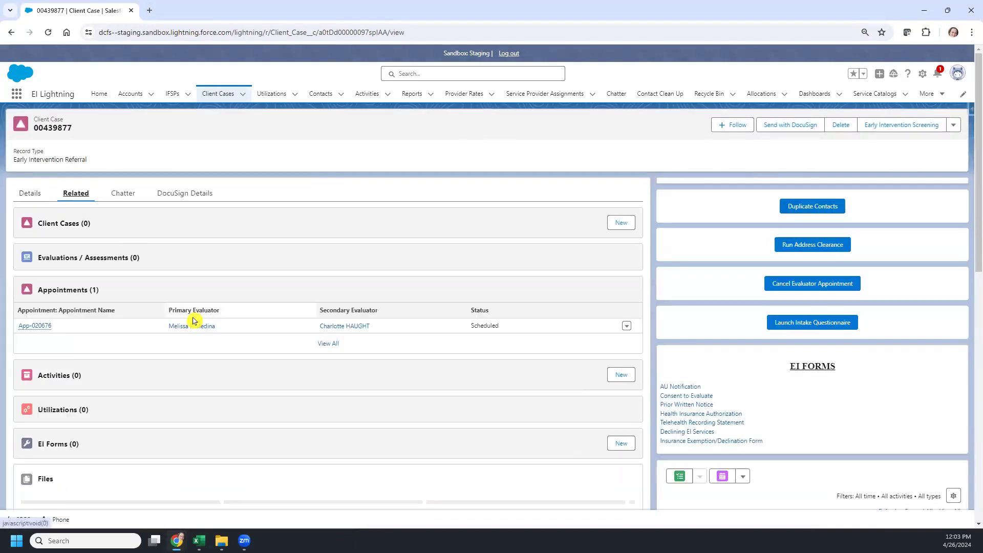
scroll(194, 321, down, 4)
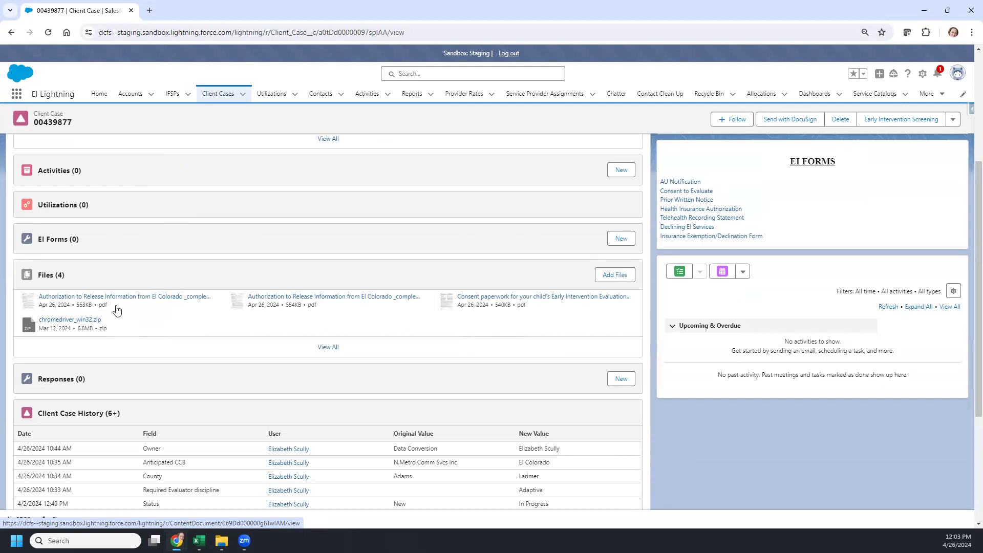
click(78, 301)
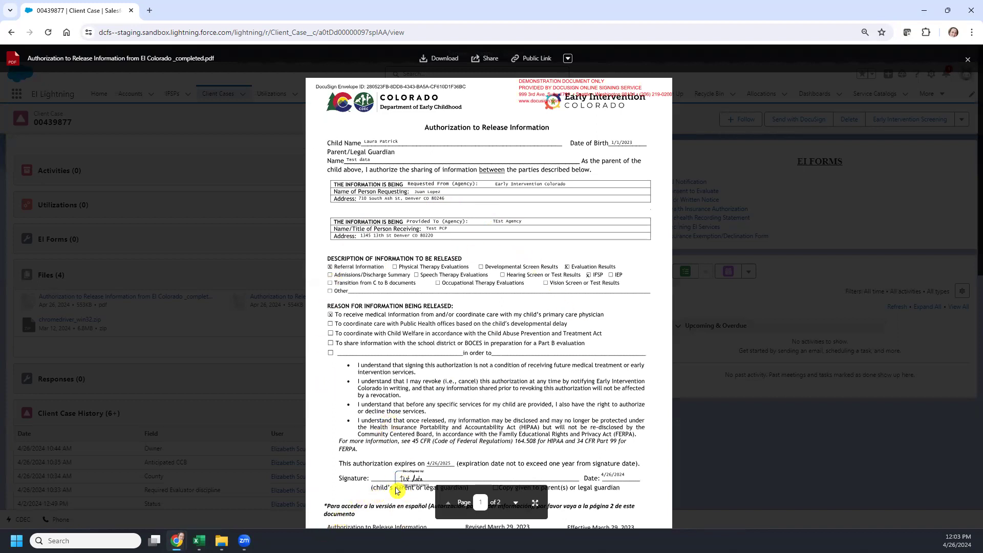
Step: Review the signed PDF through its Certificate of Completion page, then close the preview
scroll(379, 467, down, 9)
scroll(357, 425, up, 1)
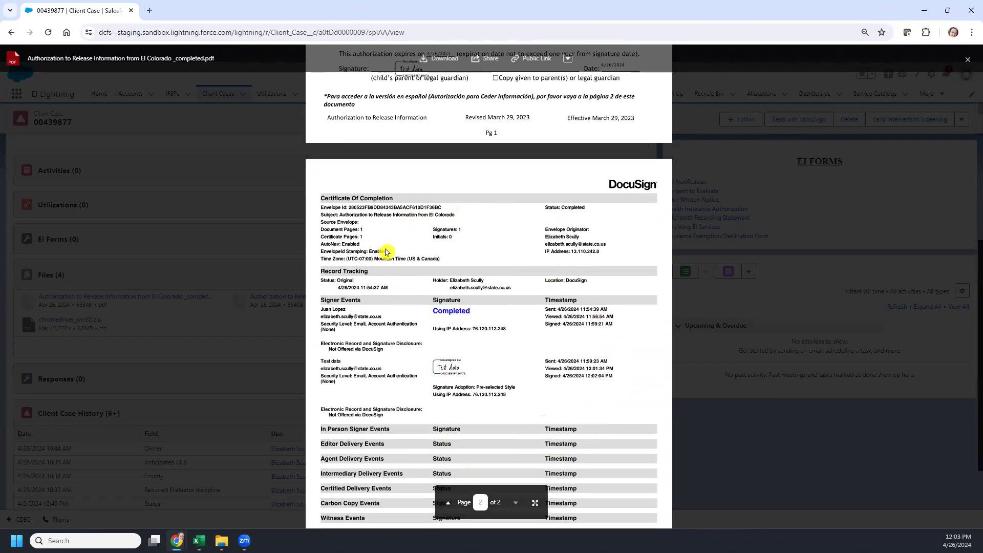
scroll(378, 327, down, 2)
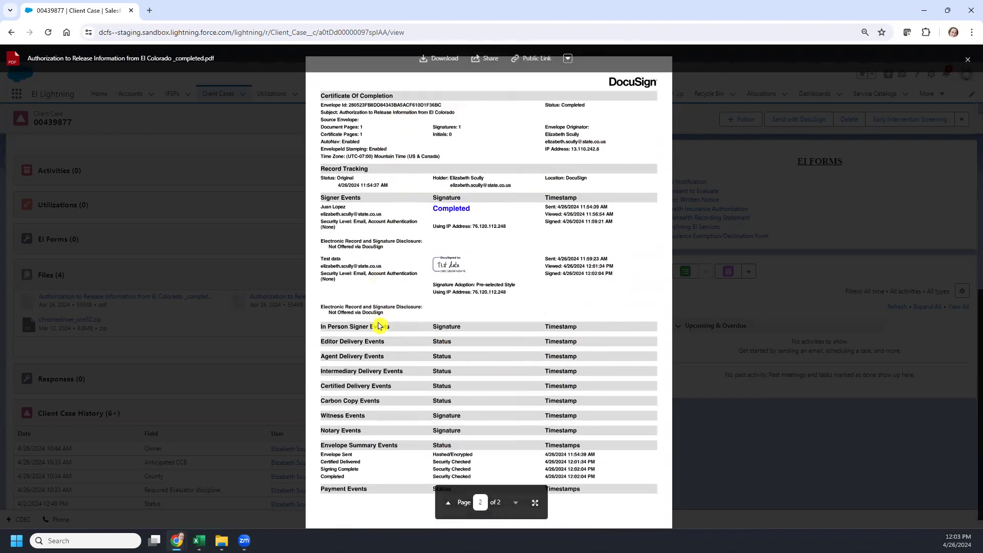
scroll(377, 340, up, 4)
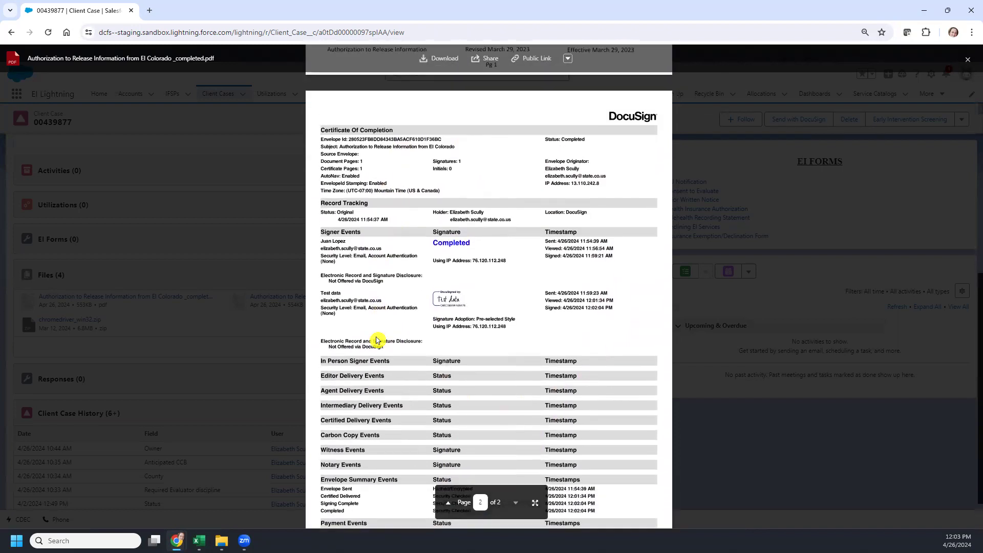
click(968, 60)
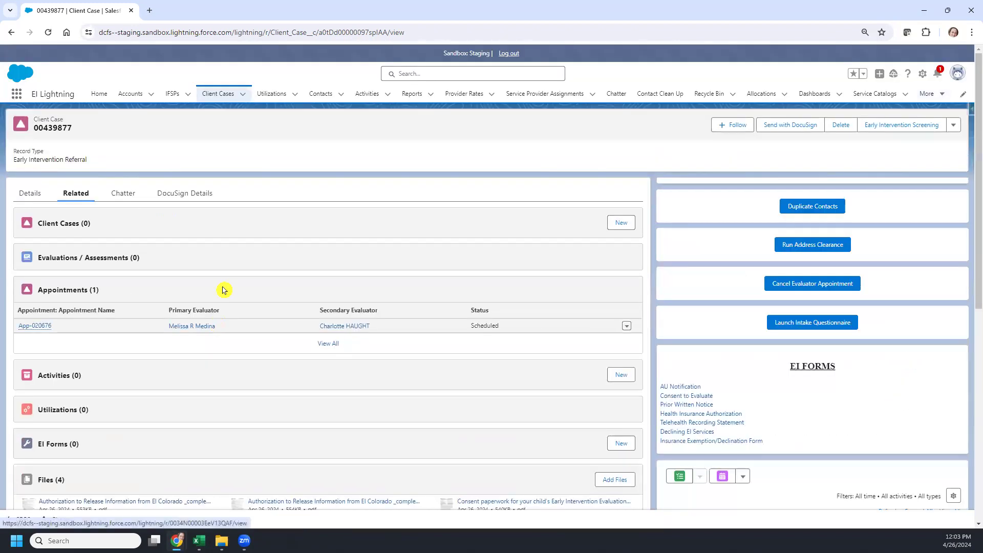
Step: Confirm all three envelopes are Signed under DocuSign Details, then return to case Details
click(186, 195)
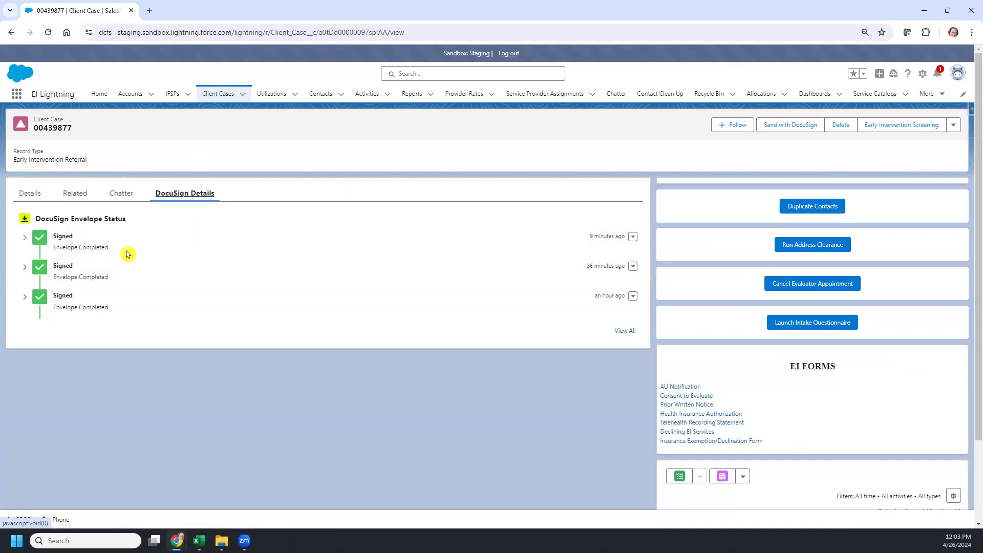
click(29, 196)
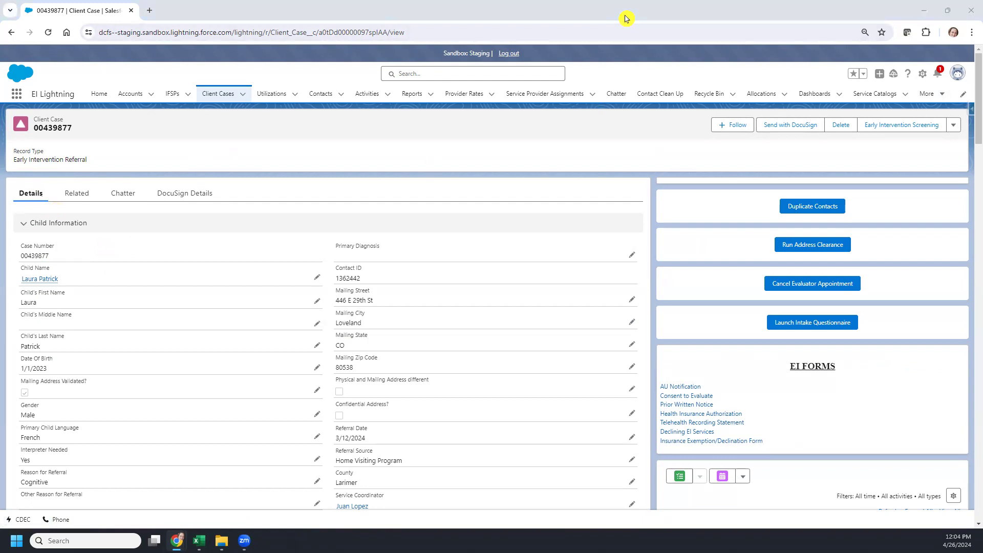
click(626, 18)
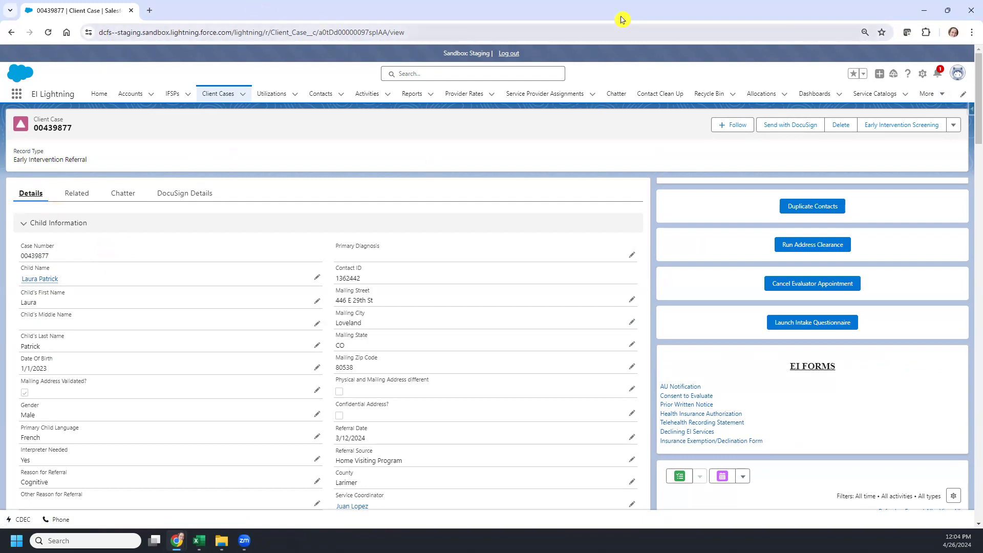